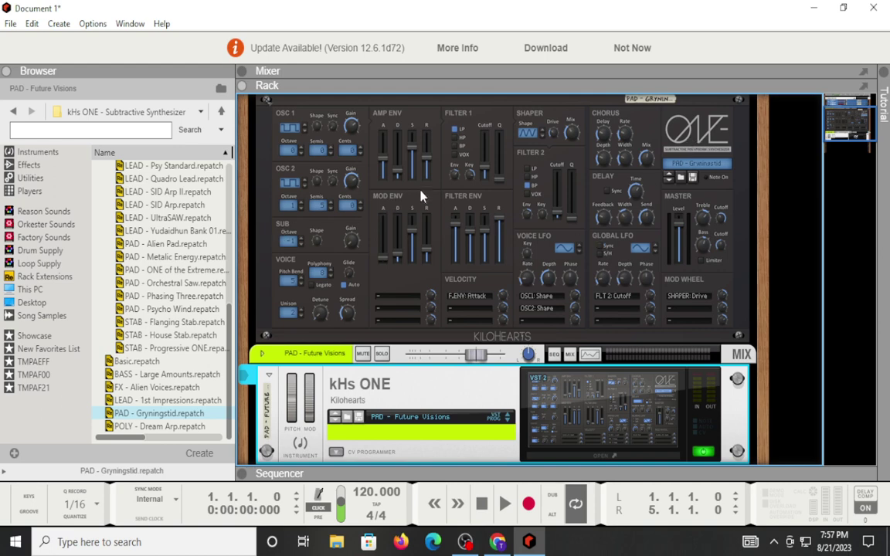
pyautogui.scroll(3, 421, 196)
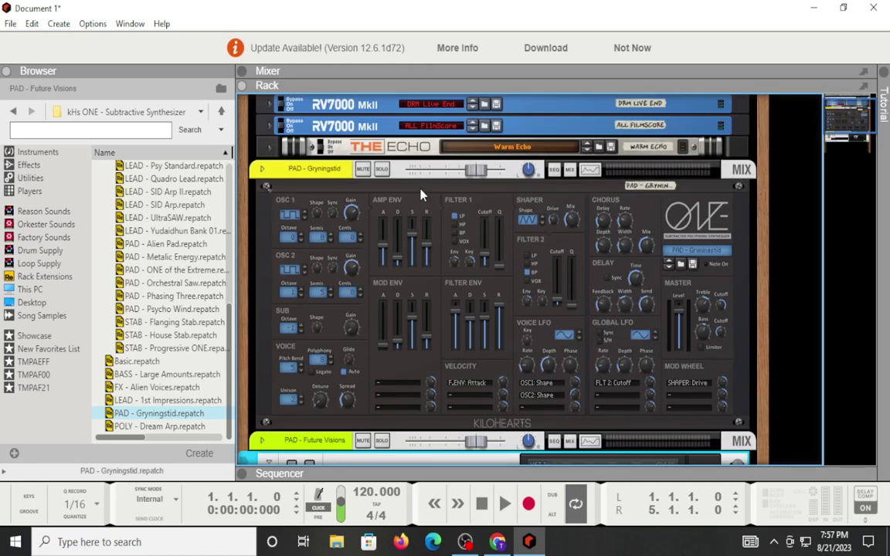
pyautogui.scroll(-1, 421, 195)
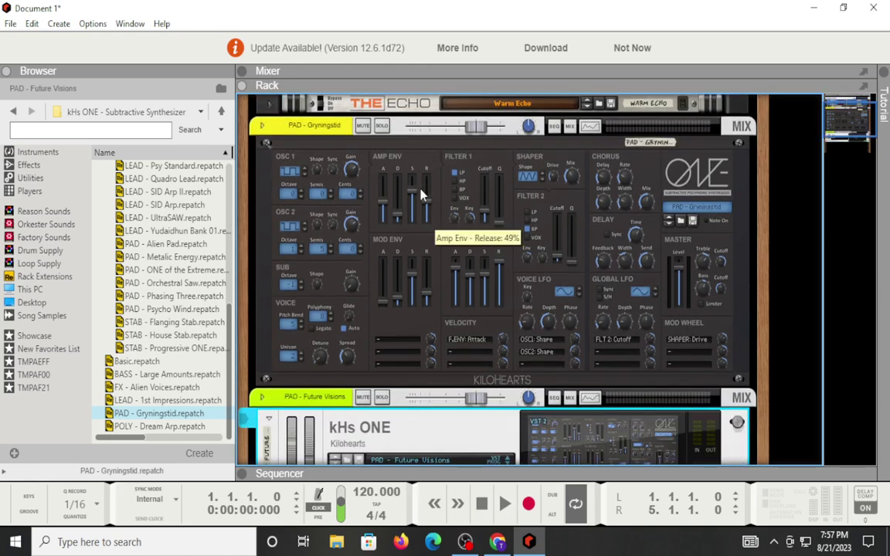
pyautogui.scroll(2, 415, 186)
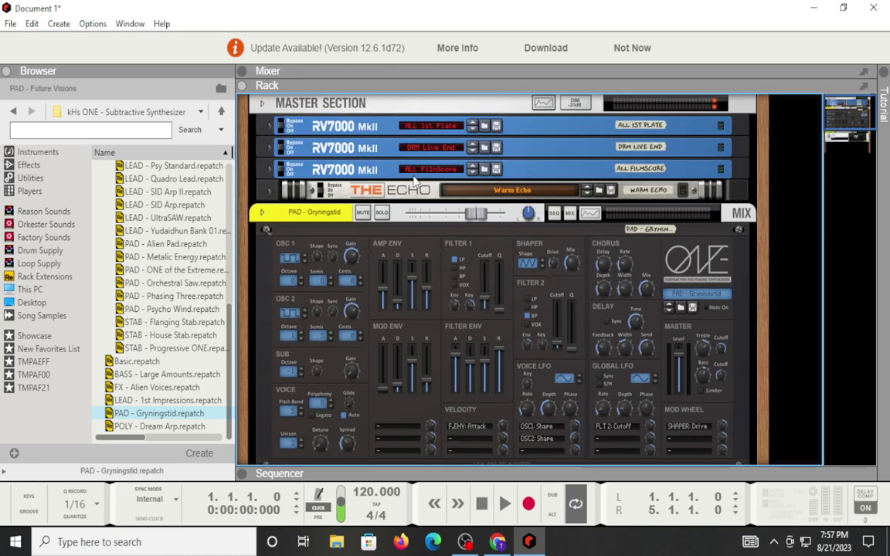
pyautogui.scroll(-2, 413, 181)
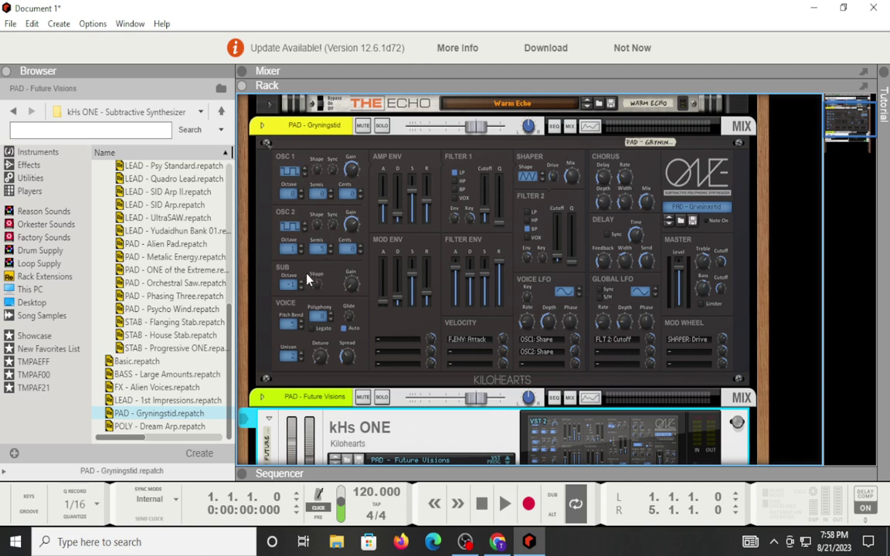
# Lower the kHs ONE SUB Octave value from 0 to -1
pyautogui.moveTo(285, 282); pyautogui.dragTo(279, 289)
# Push the kHs ONE Mod Env S (sustain) slider higher
pyautogui.moveTo(412, 294); pyautogui.dragTo(407, 282)
pyautogui.moveTo(704, 302)
# Pull the kHs ONE Filter 2 Q slider down to reduce its resonance
pyautogui.moveTo(571, 219); pyautogui.dragTo(579, 262)
pyautogui.scroll(3, 558, 242)
pyautogui.scroll(-5, 533, 232)
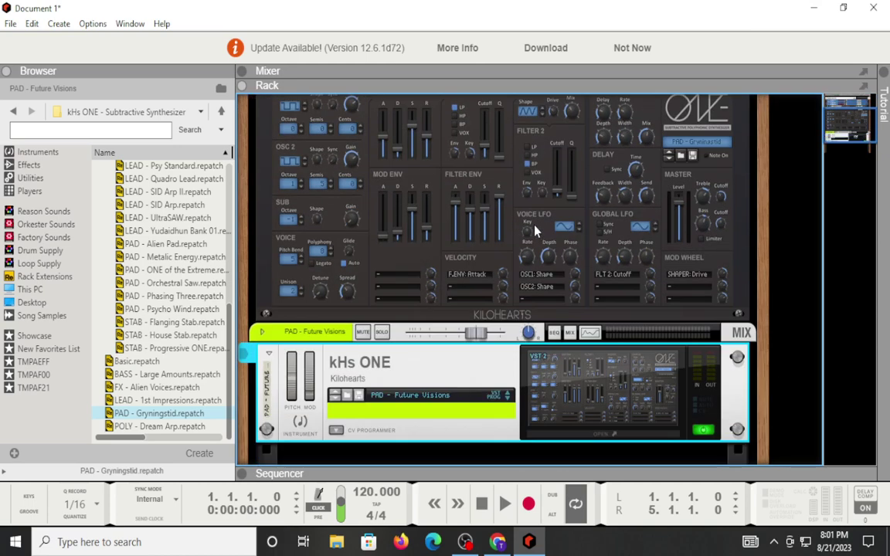
pyautogui.scroll(2, 534, 230)
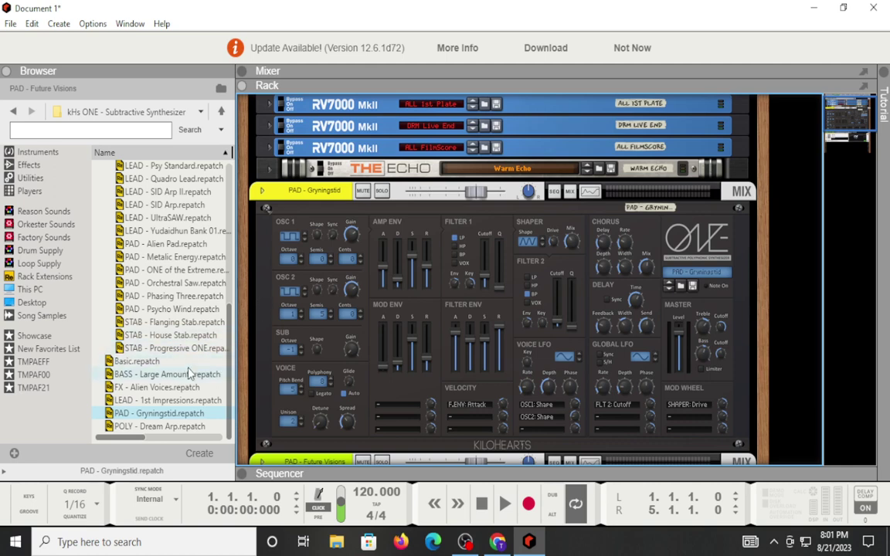
# Swap the Yudaidhun folder for Solidtrax and load KEYS Dream Piano.repatch onto the kHs ONE
pyautogui.scroll(8, 189, 324)
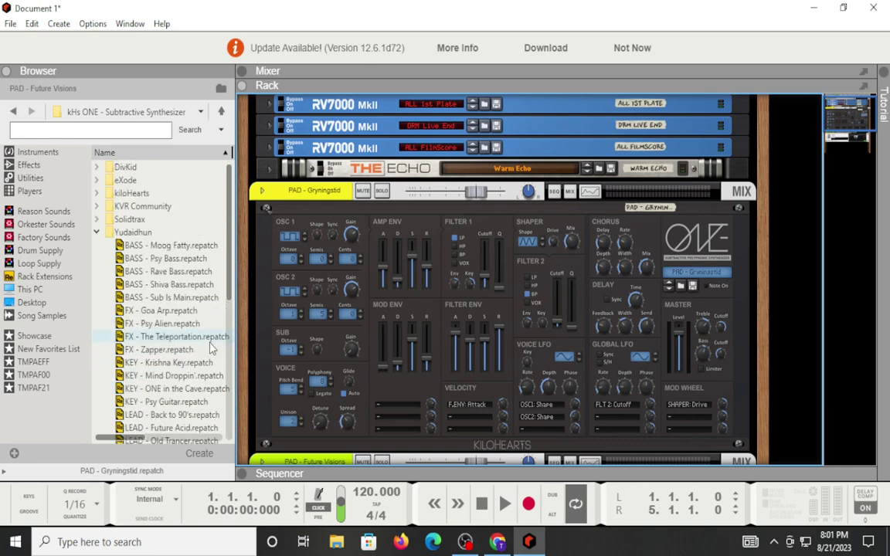
pyautogui.click(96, 232)
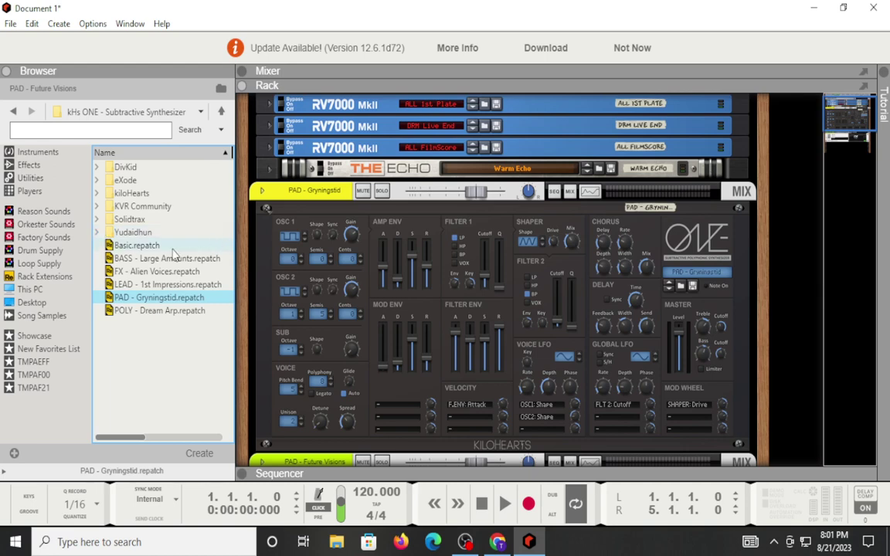
pyautogui.click(97, 221)
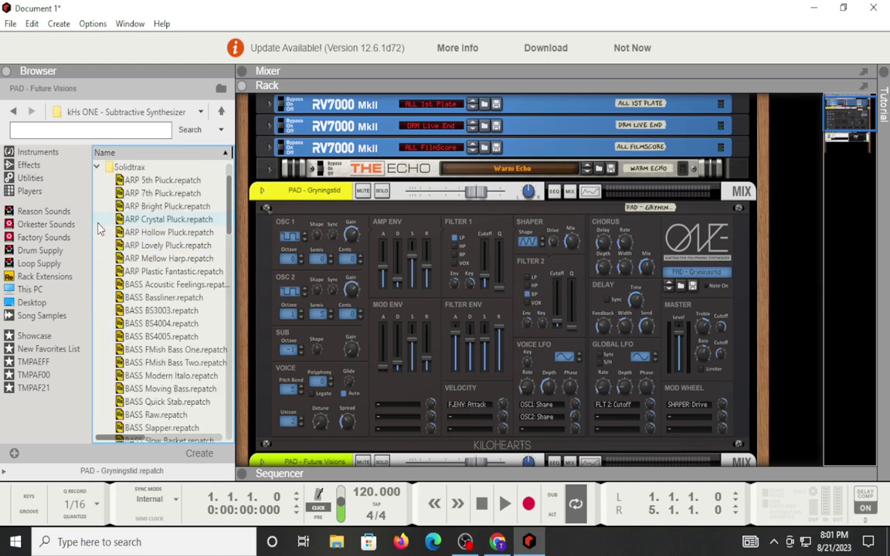
pyautogui.scroll(-10, 169, 230)
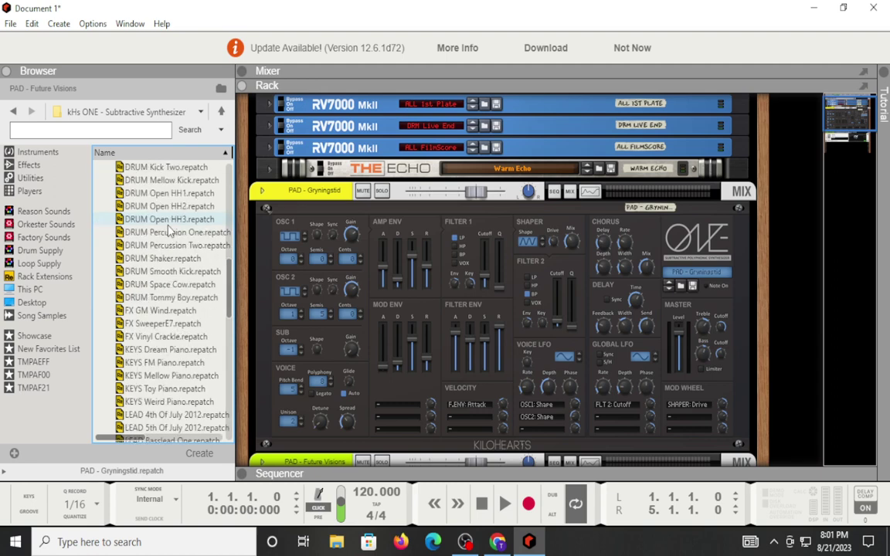
pyautogui.moveTo(170, 349); pyautogui.dragTo(466, 304)
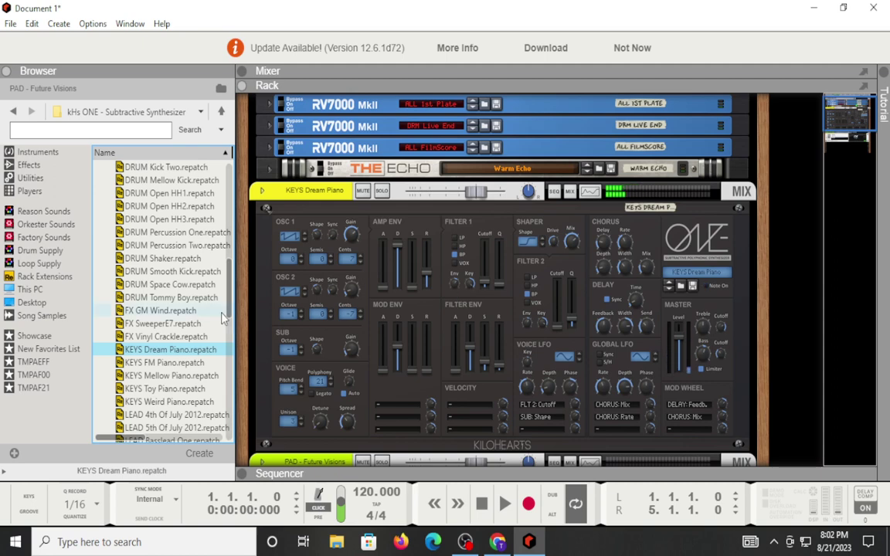
pyautogui.scroll(4, 201, 255)
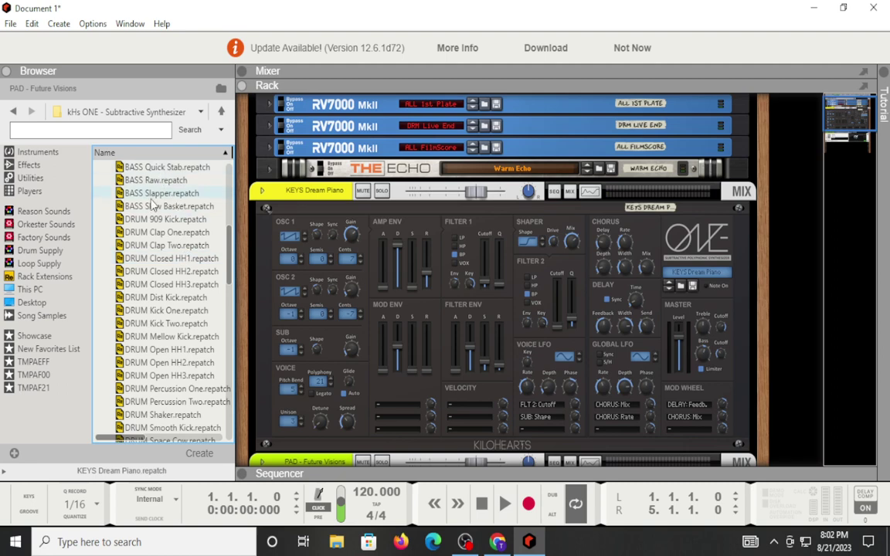
# Load DRUM 909 Kick.repatch from the Browser into the kHs ONE
pyautogui.click(151, 219)
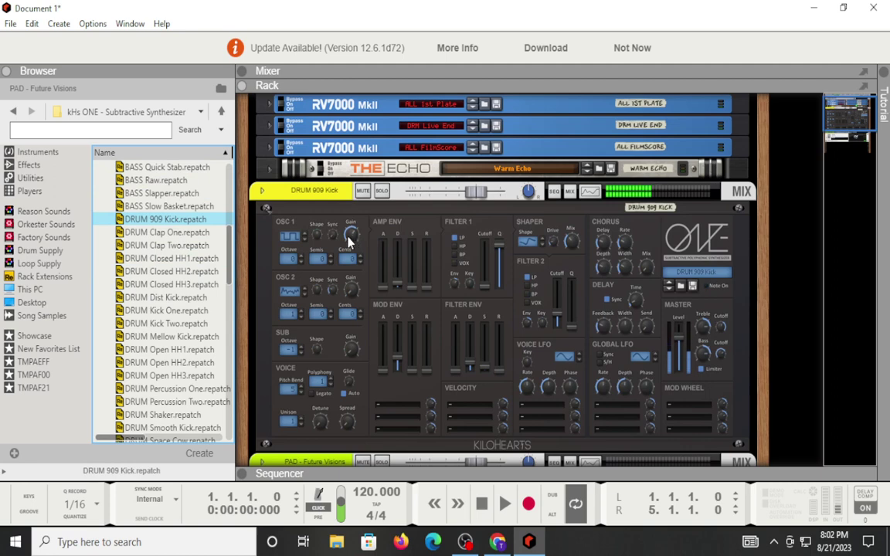
pyautogui.moveTo(348, 243)
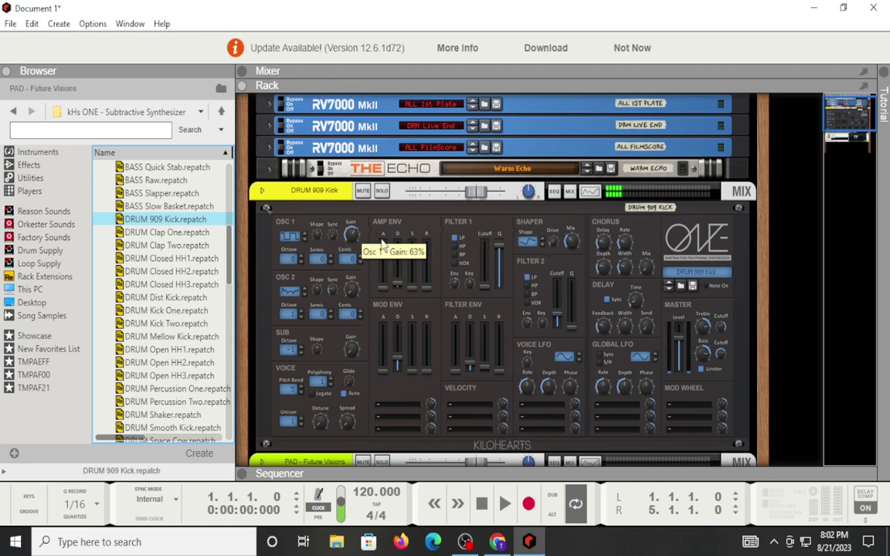
pyautogui.moveTo(424, 276)
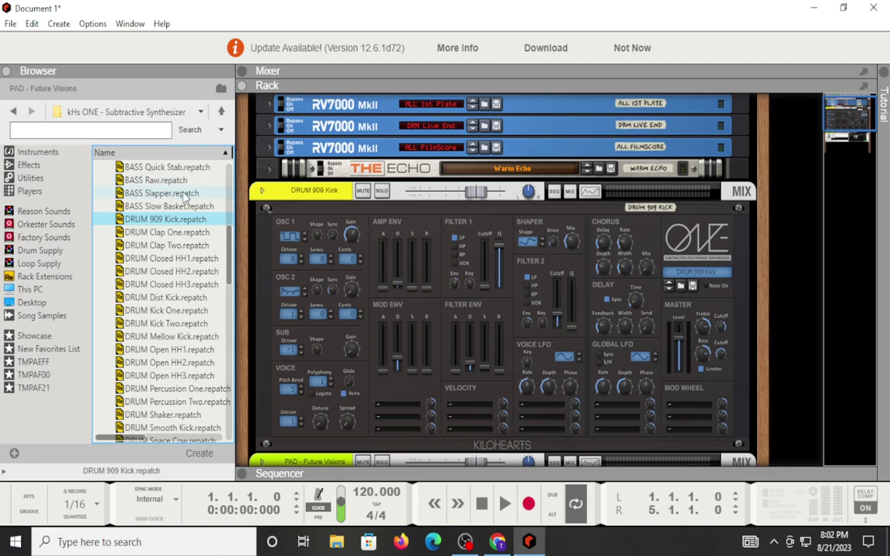
# Audition DRUM Percussion One, then load DRUM Mellow Kick into ONE
pyautogui.click(184, 389)
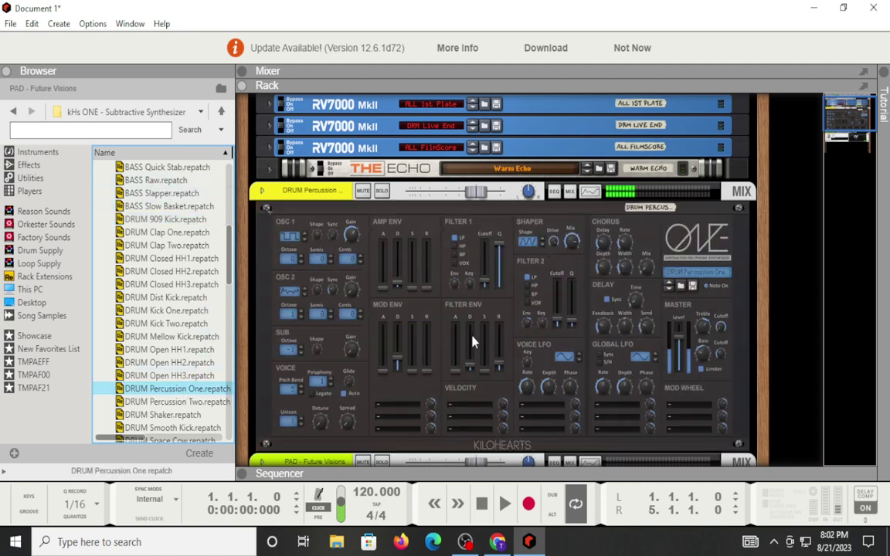
pyautogui.moveTo(473, 343)
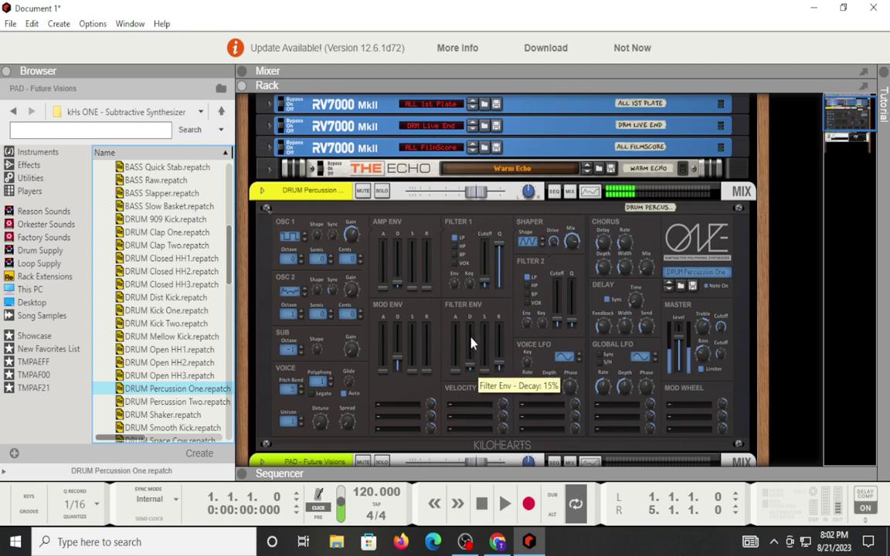
pyautogui.click(143, 343)
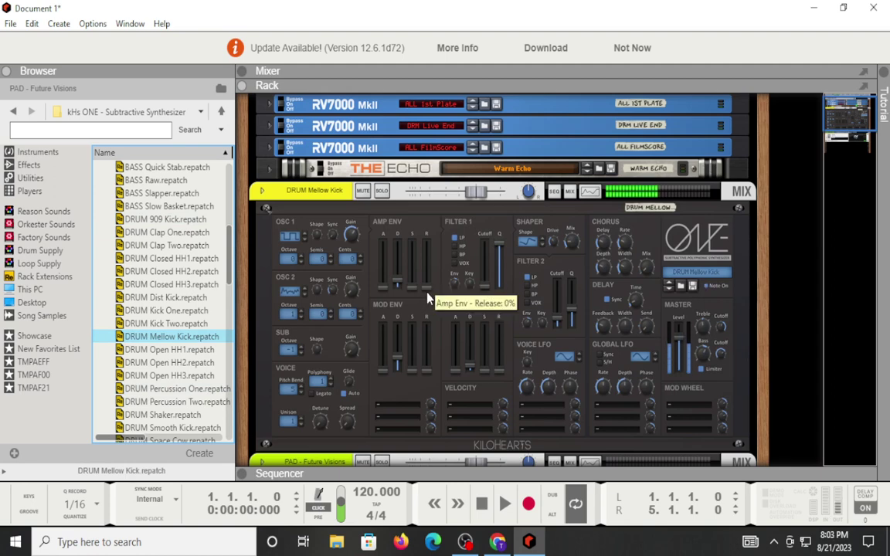
# Lengthen the amp envelope release to 63% and decay to 75%
pyautogui.moveTo(429, 298)
pyautogui.mouseDown()
pyautogui.moveTo(426, 243)
pyautogui.moveTo(436, 301)
pyautogui.mouseUp()
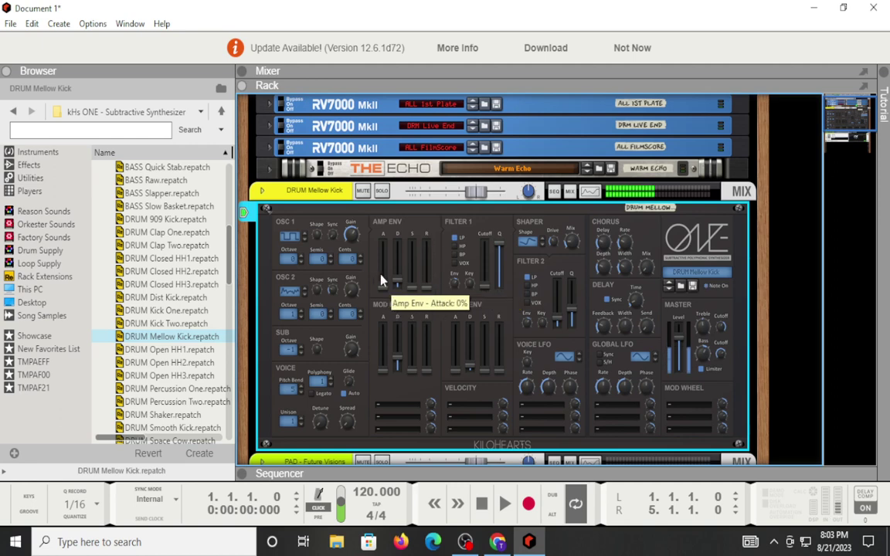
pyautogui.moveTo(391, 280); pyautogui.dragTo(425, 274)
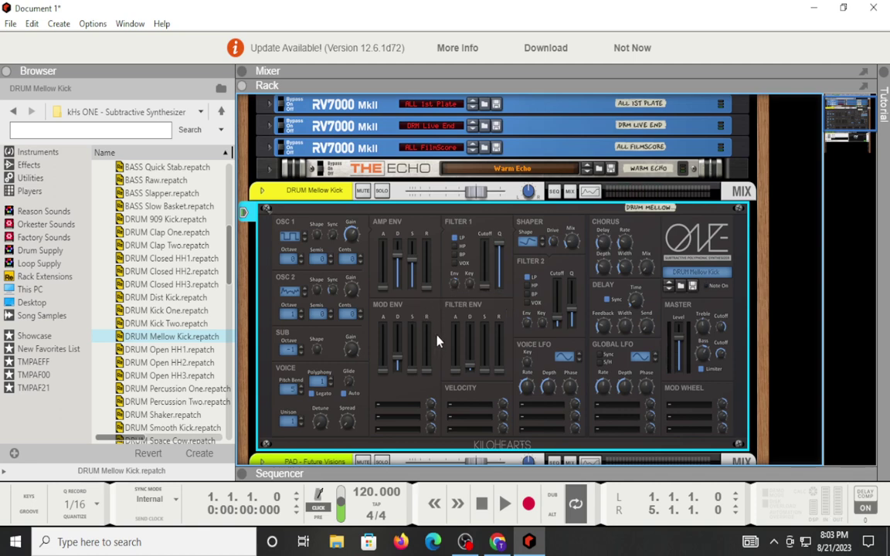
pyautogui.scroll(2, 240, 332)
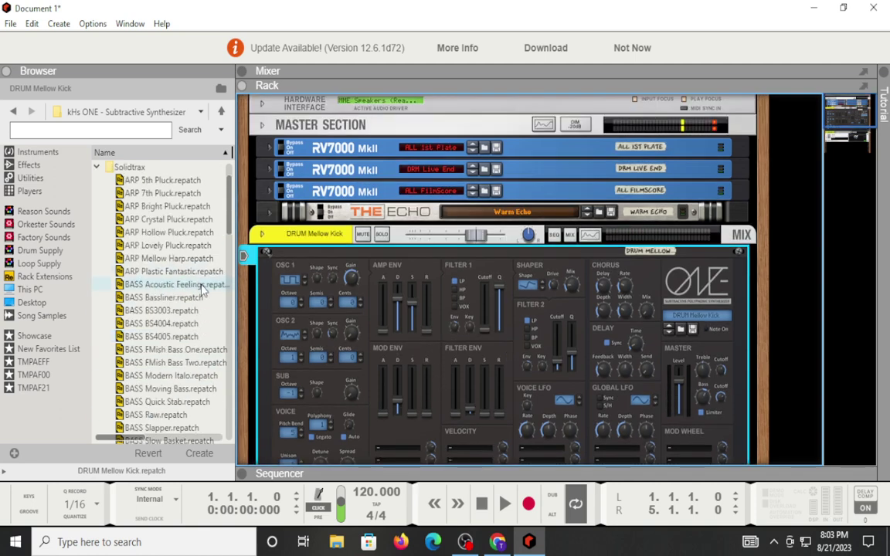
pyautogui.scroll(1, 197, 281)
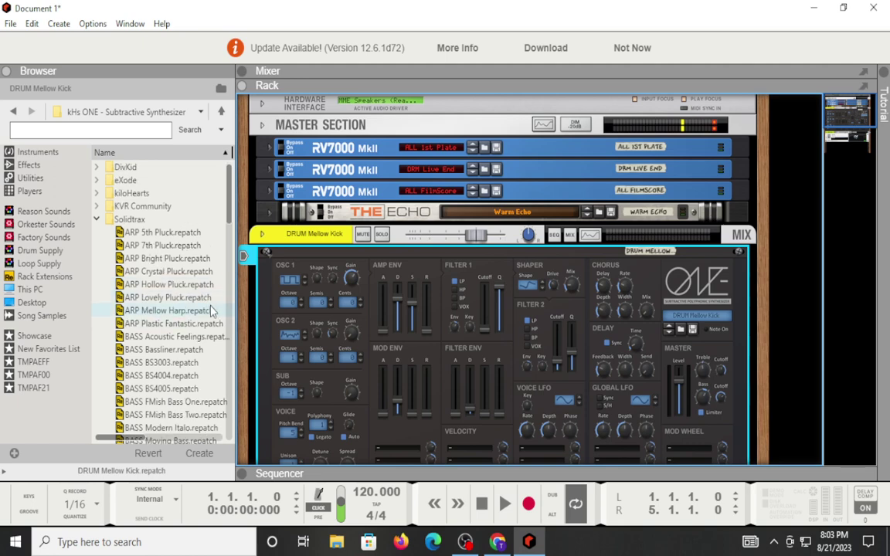
# Collapse Solidtrax, expand eXode, and load Pad - Epic Strings EX into ONE
pyautogui.click(98, 220)
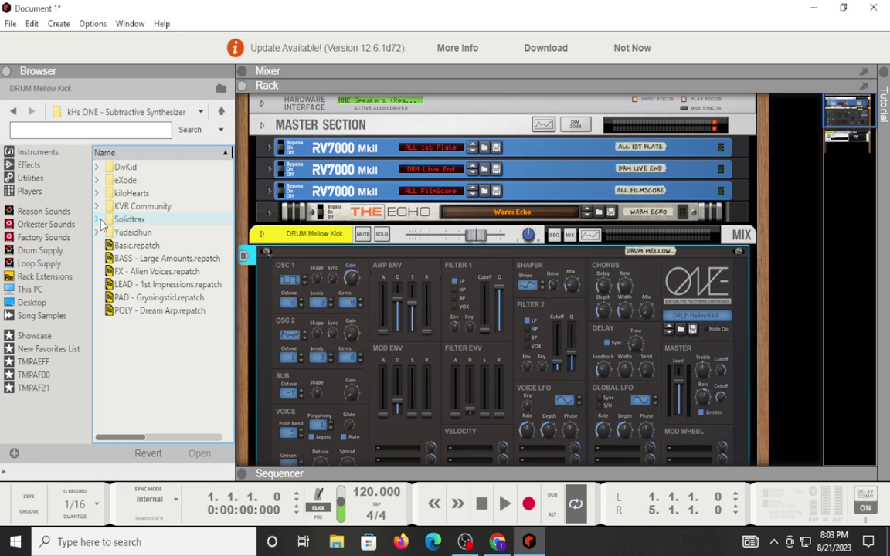
pyautogui.click(97, 181)
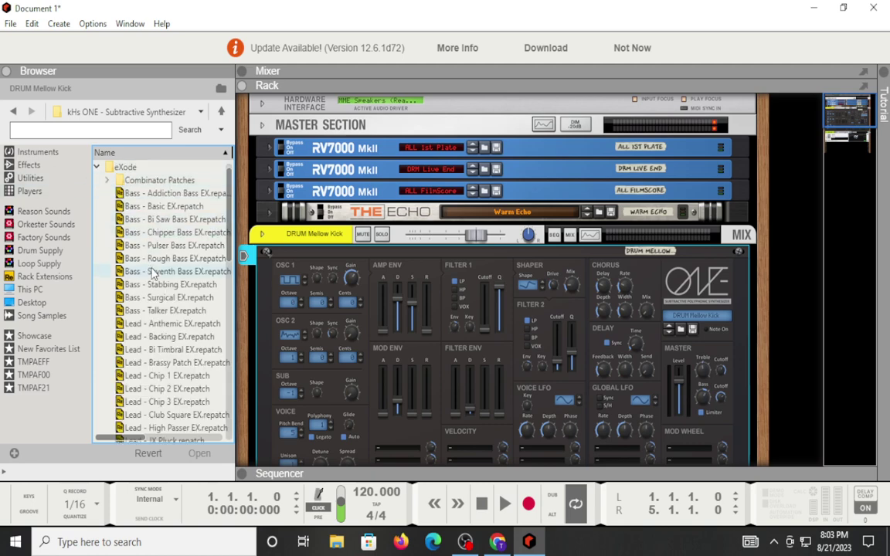
pyautogui.scroll(-7, 140, 247)
pyautogui.scroll(-6, 181, 356)
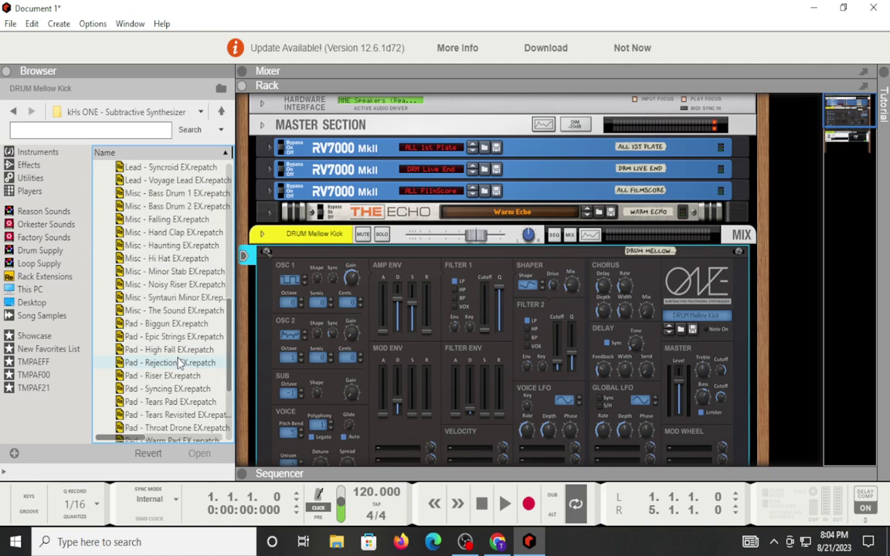
pyautogui.click(173, 337)
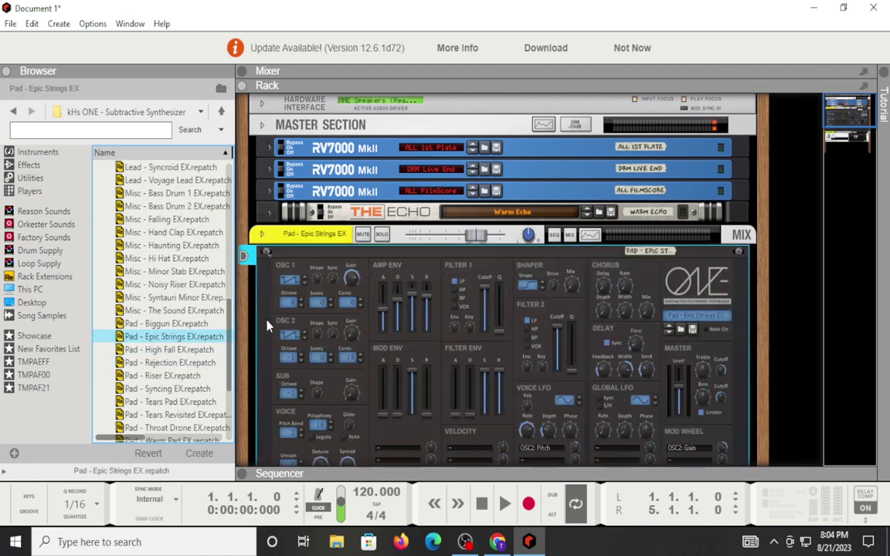
# Scroll the rack down to the kHs ONE VST device playing PAD - Future Visions
pyautogui.scroll(12, 167, 278)
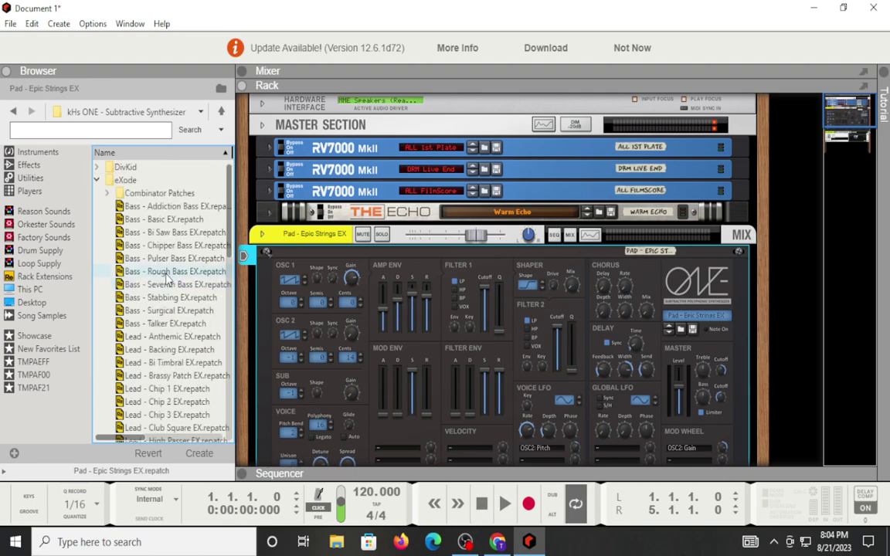
pyautogui.scroll(-4, 420, 351)
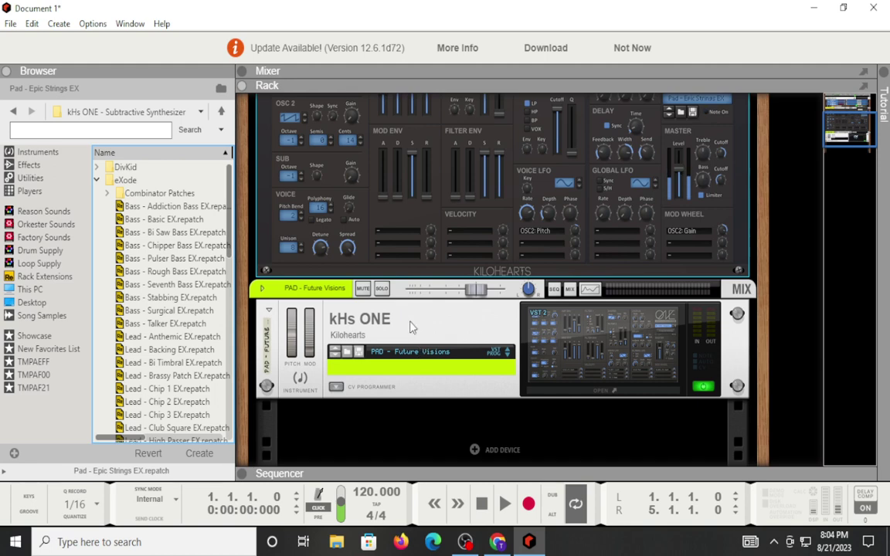
pyautogui.scroll(-8, 175, 352)
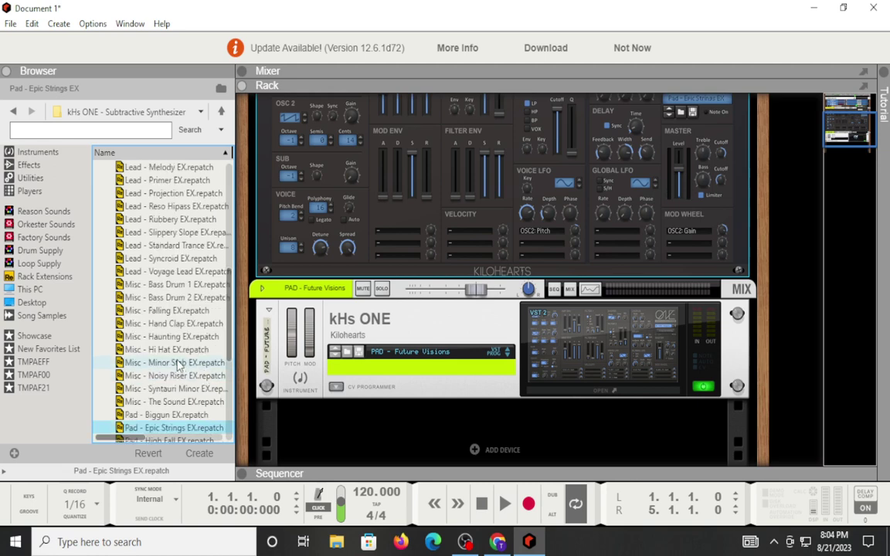
# Audition the Bass - Seventh Bass EX and Bass - Surgical EX patches on ONE
pyautogui.moveTo(158, 232); pyautogui.dragTo(184, 169)
pyautogui.doubleClick(184, 168)
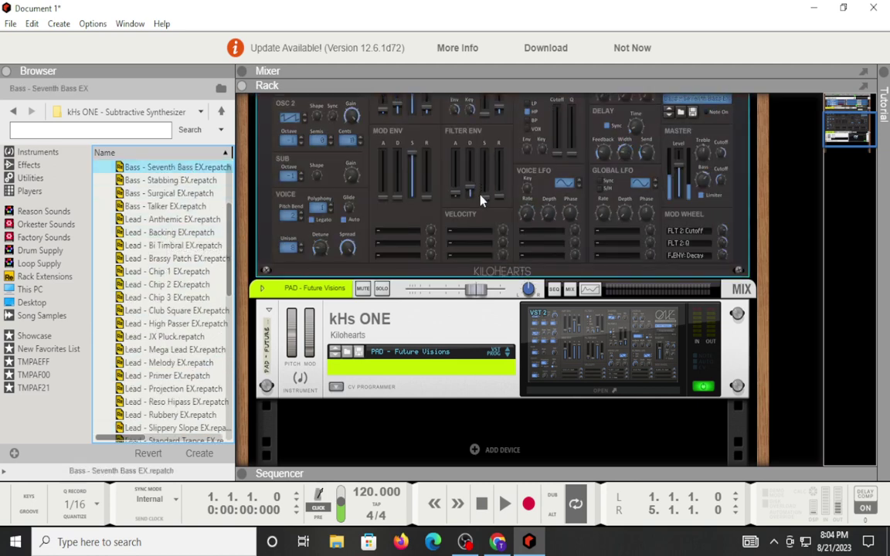
pyautogui.doubleClick(168, 193)
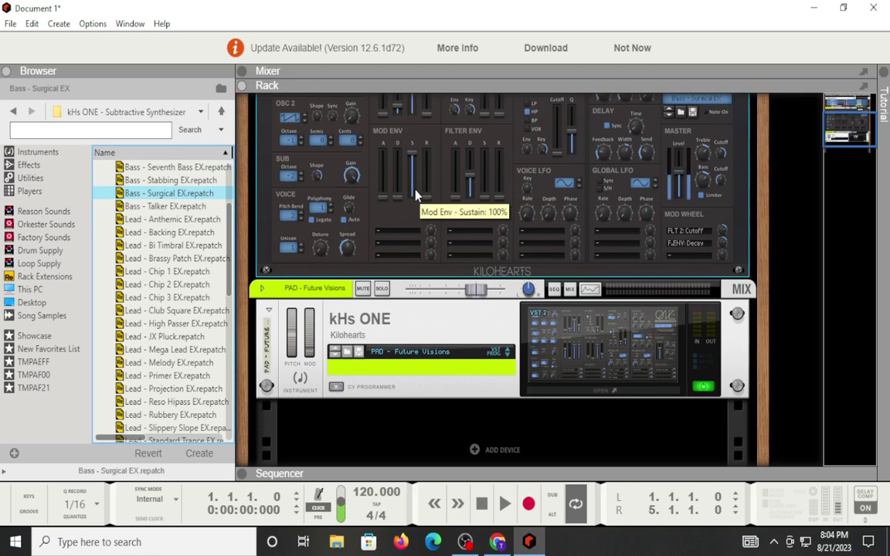
# Raise the Master Level slightly and load Lead - Mega Lead EX
pyautogui.moveTo(684, 174); pyautogui.dragTo(687, 160)
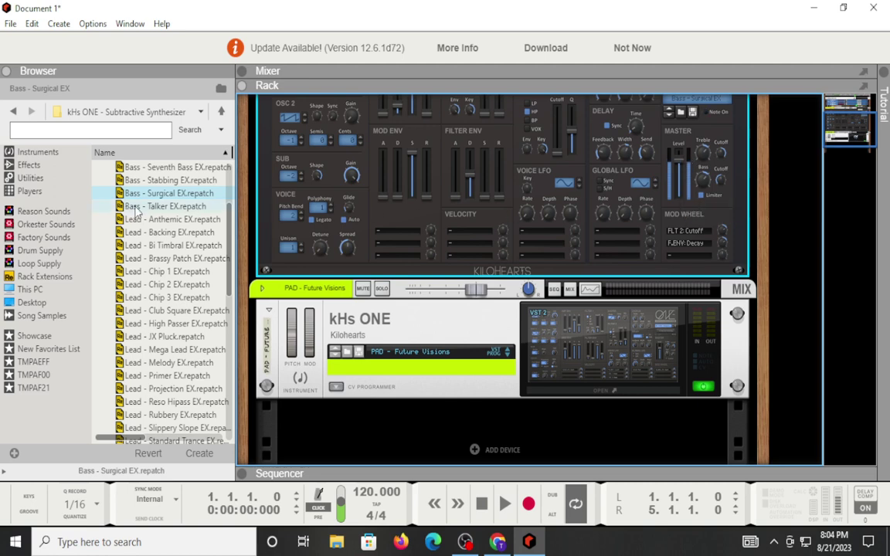
pyautogui.click(180, 352)
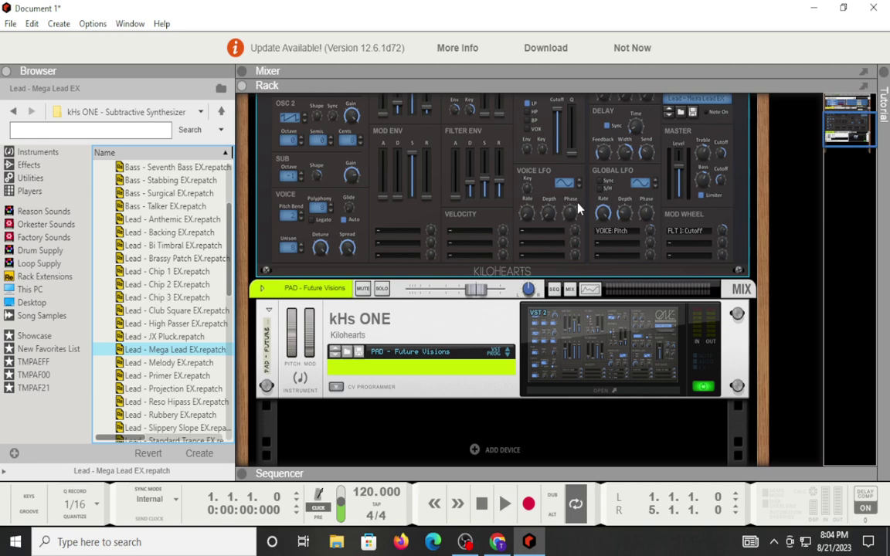
pyautogui.scroll(4, 307, 190)
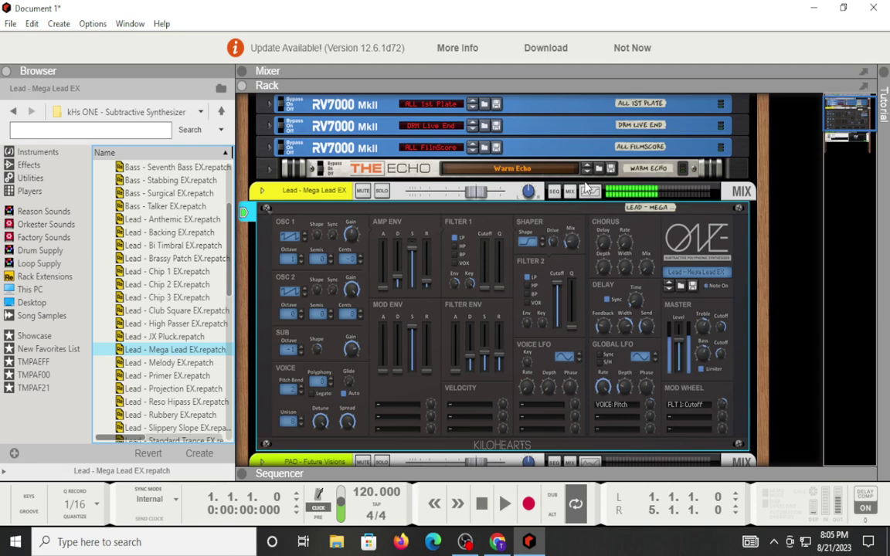
# Replace Lead - Mega Lead EX on ONE with Lead - Melody EX from the browser
pyautogui.click(172, 362)
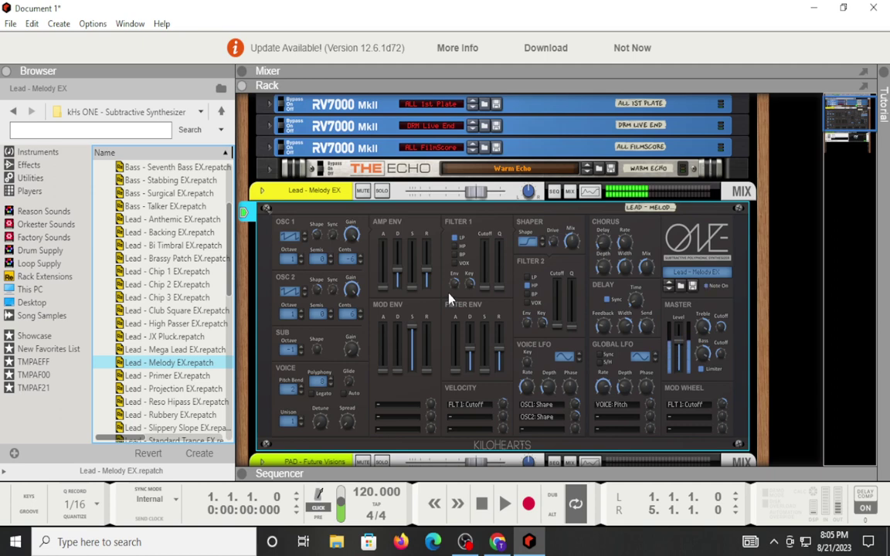
pyautogui.scroll(3, 165, 225)
# Switch to the kiloHearts folder and audition BASS - Father Moog, Superdrive, then Buttery Biscuit
pyautogui.click(98, 181)
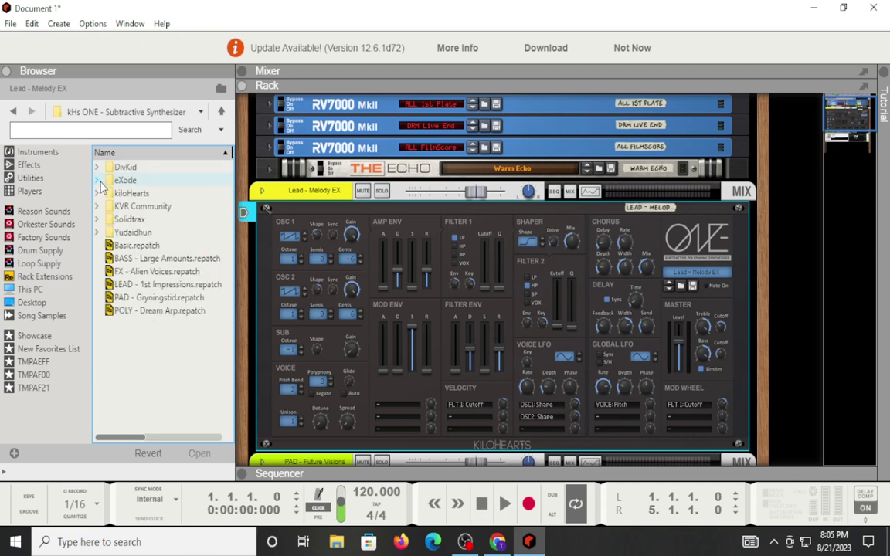
pyautogui.click(97, 193)
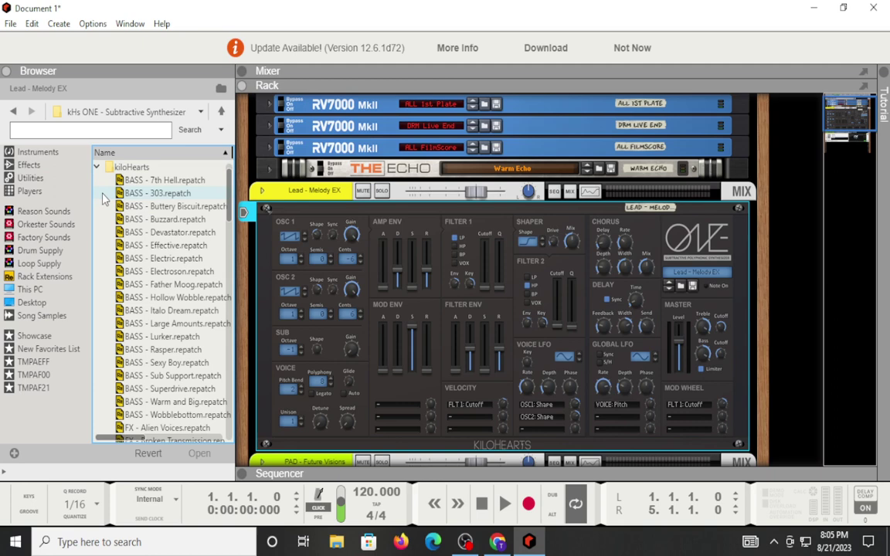
pyautogui.click(198, 286)
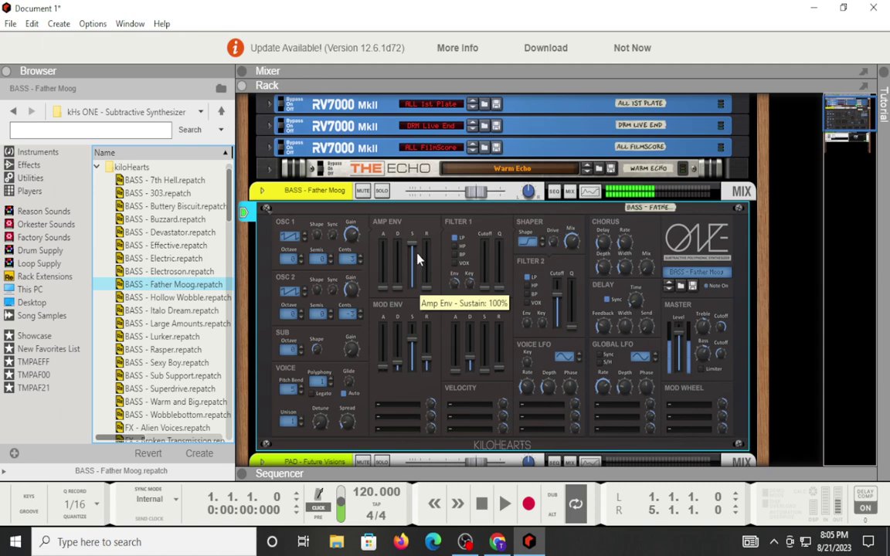
pyautogui.click(200, 394)
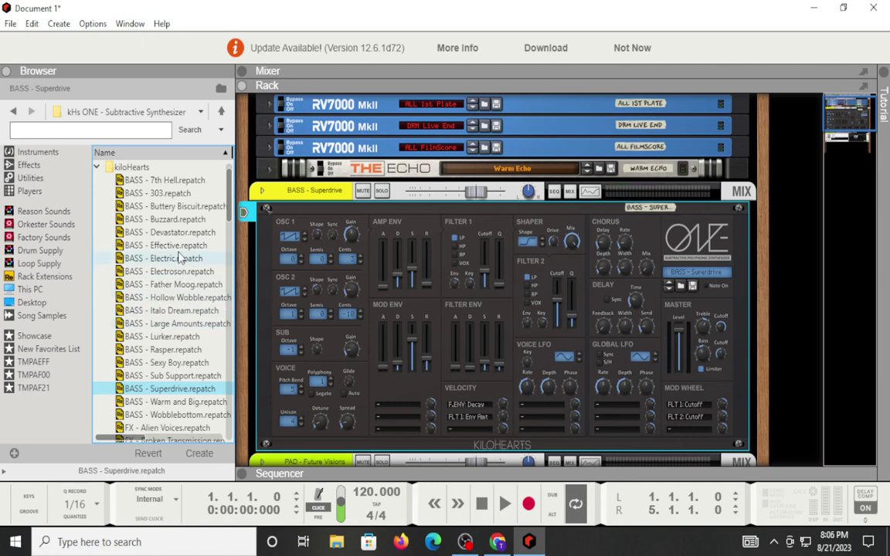
pyautogui.click(184, 207)
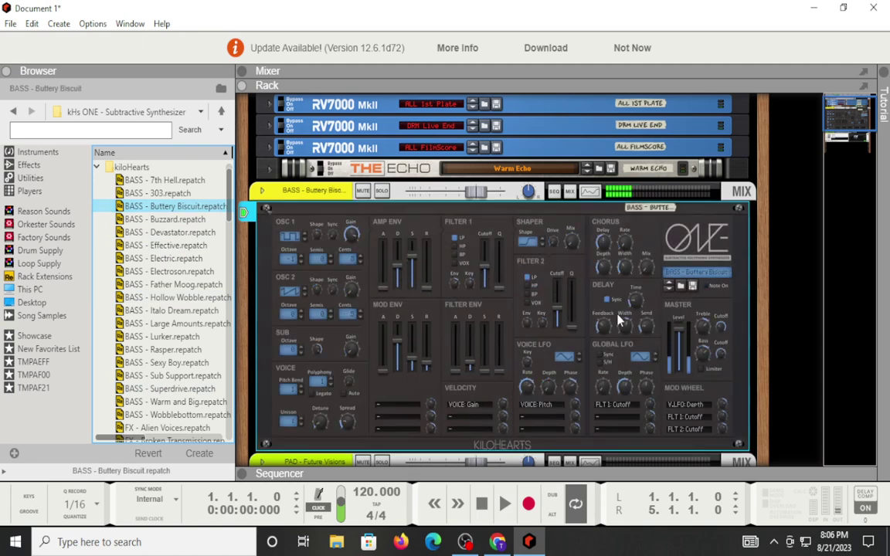
pyautogui.click(649, 339)
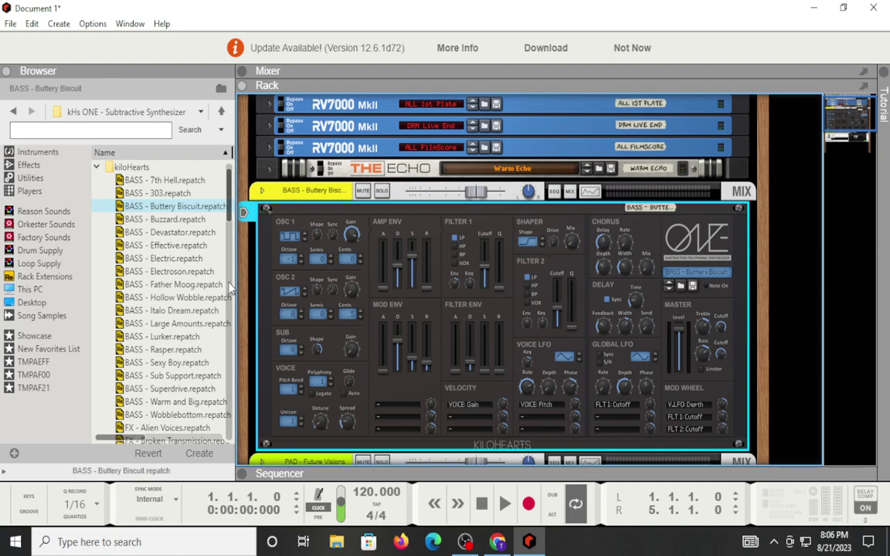
pyautogui.scroll(-5, 544, 259)
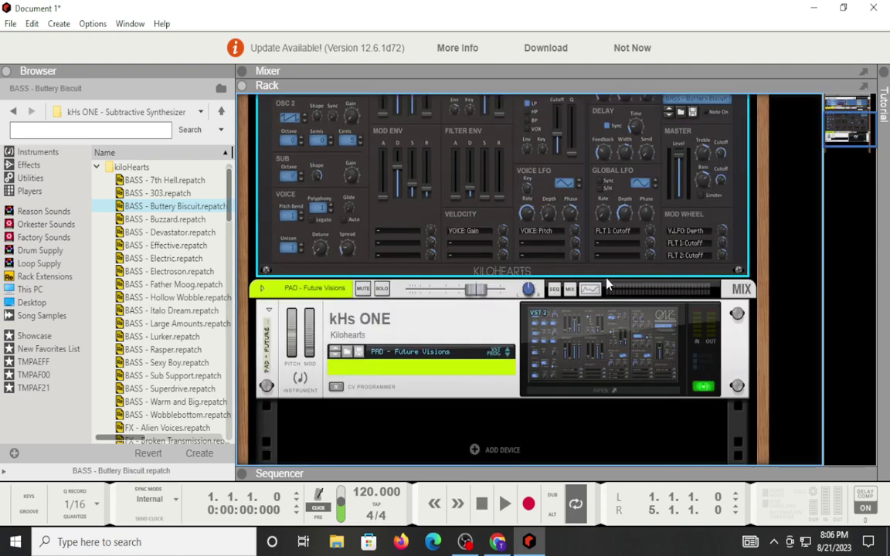
pyautogui.scroll(4, 580, 259)
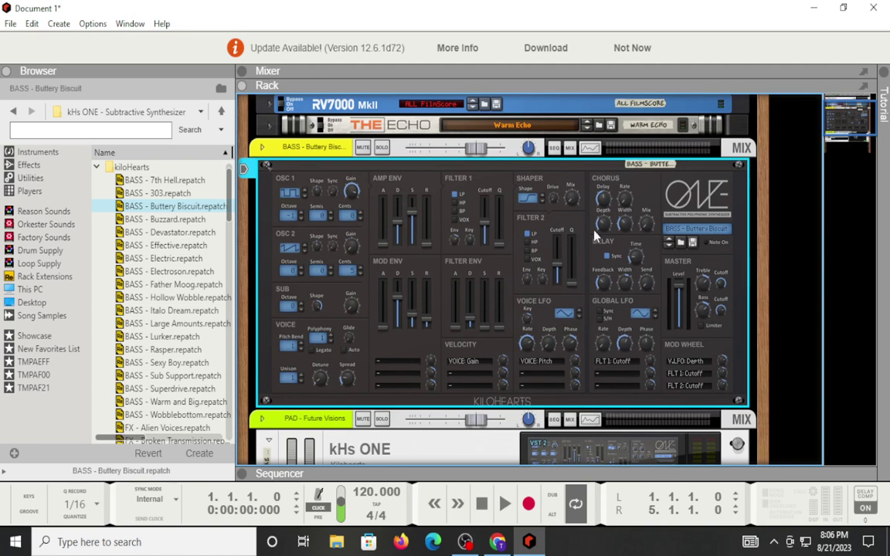
pyautogui.scroll(-4, 595, 237)
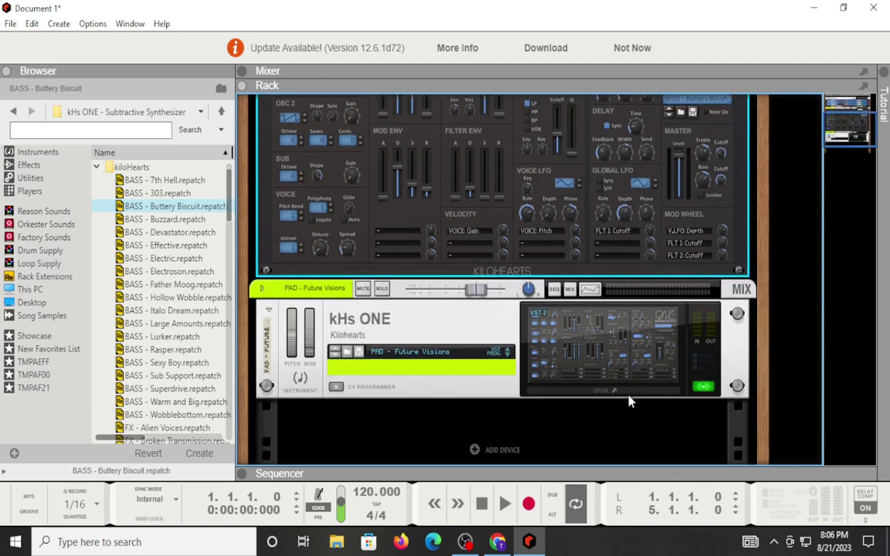
pyautogui.scroll(-2, 480, 374)
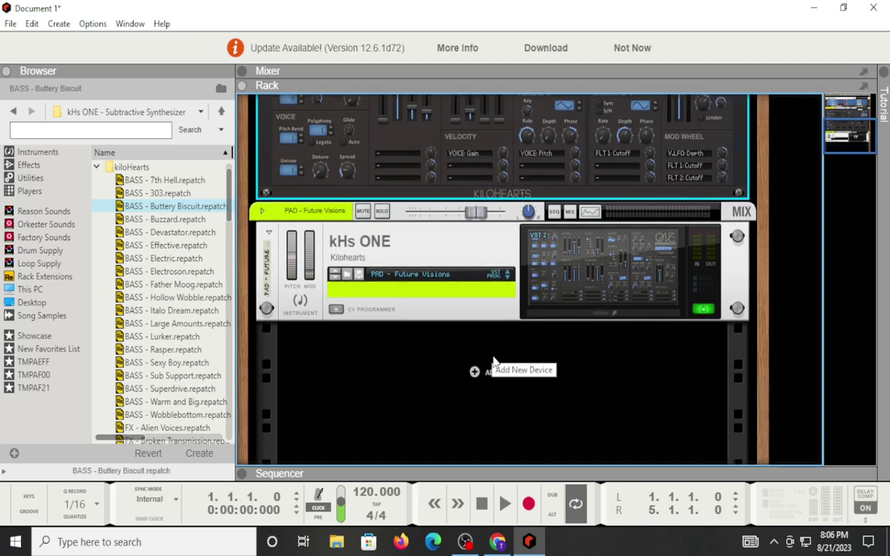
pyautogui.scroll(3, 395, 237)
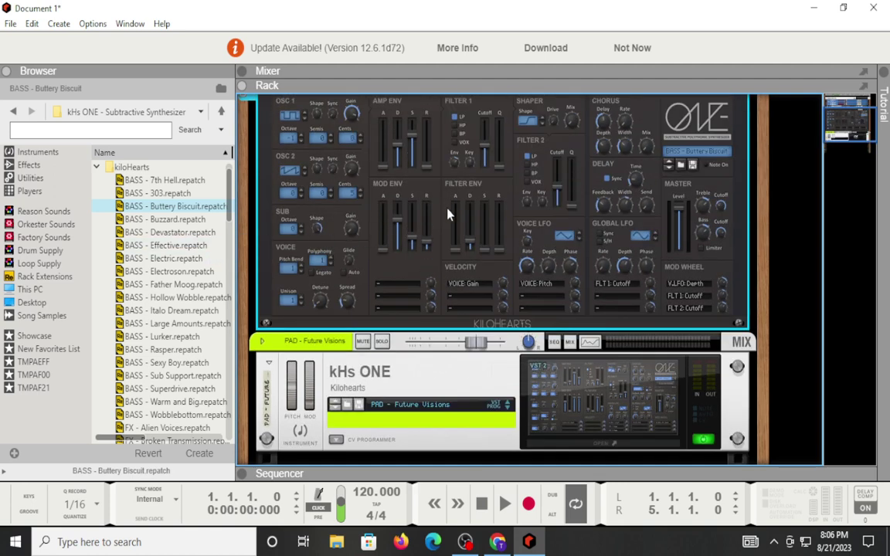
pyautogui.scroll(-4, 185, 251)
pyautogui.scroll(-4, 186, 251)
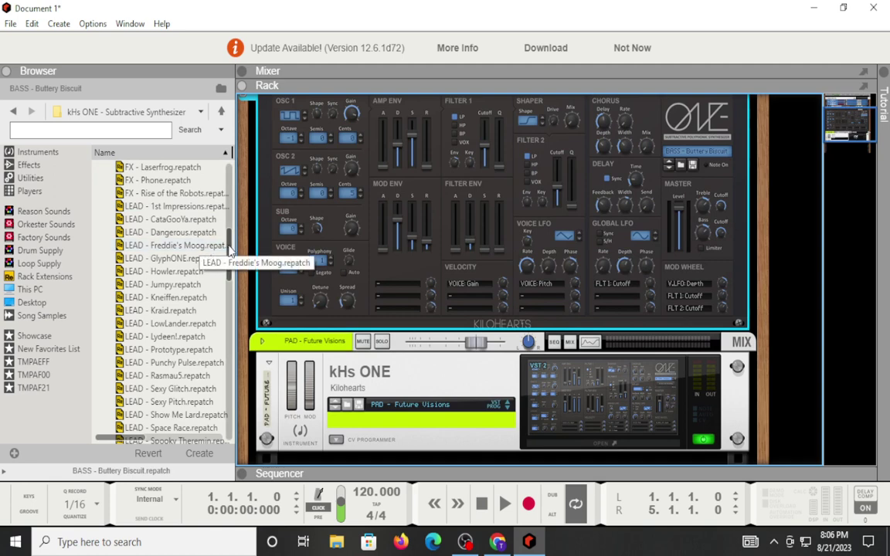
pyautogui.scroll(-3, 214, 285)
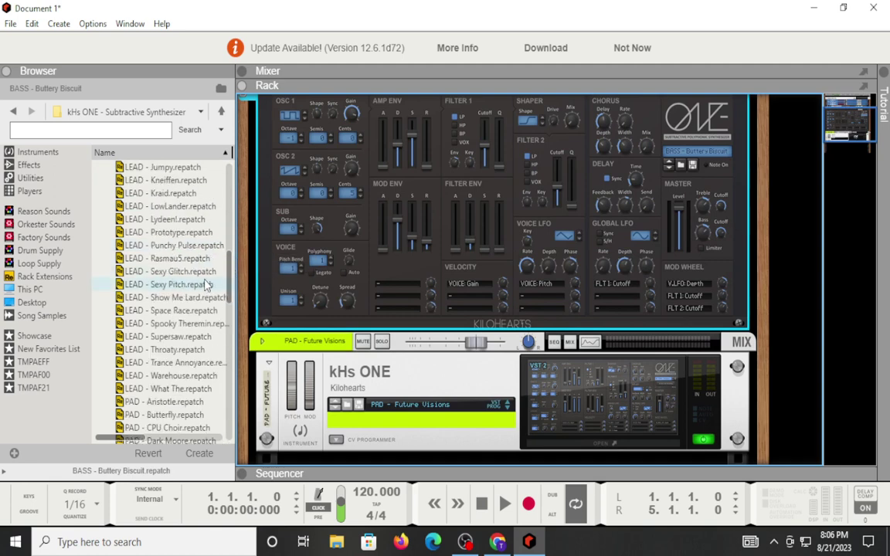
pyautogui.scroll(2, 207, 284)
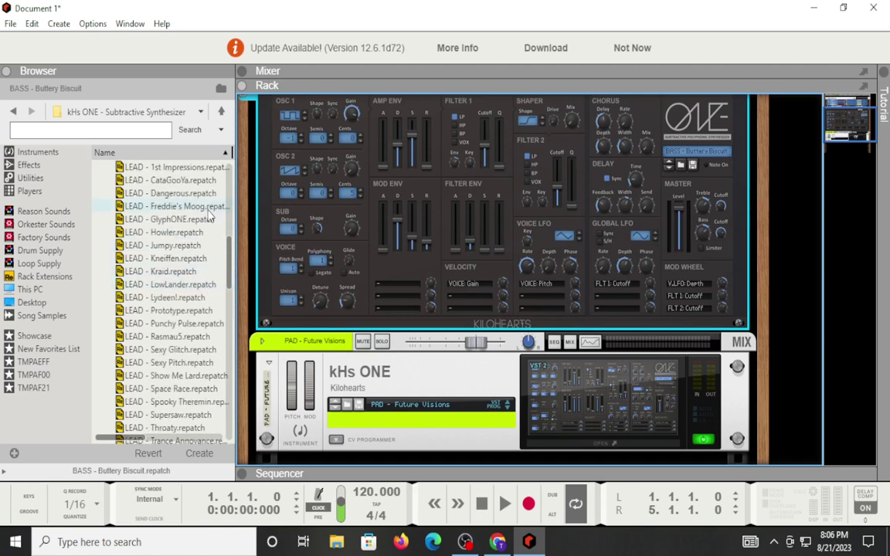
# Load the LEAD - 1st Impressions patch into kHs ONE and expand the sequencer with F7
pyautogui.click(210, 168)
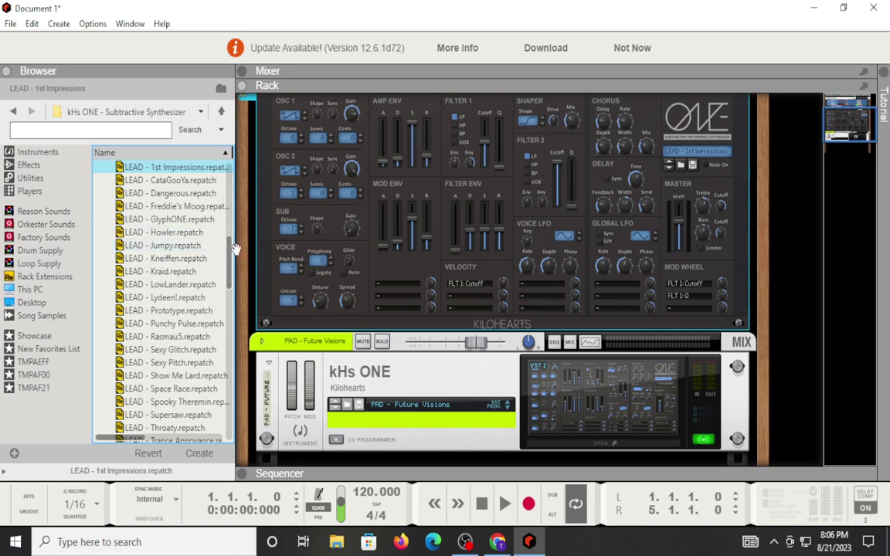
pyautogui.press('F7')
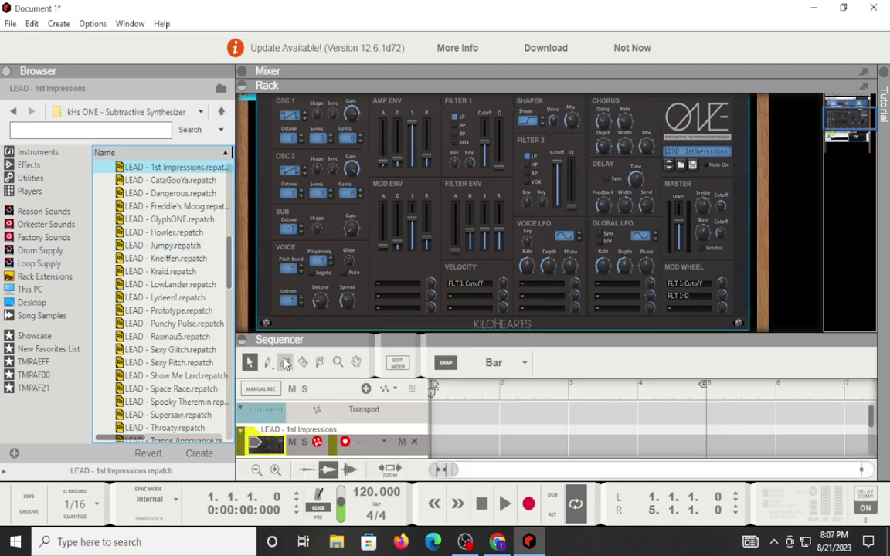
# Remove the LEAD track, then open the PAD - Future Visions kHs ONE window and its preset list
pyautogui.hotkey('ctrl', 'z')
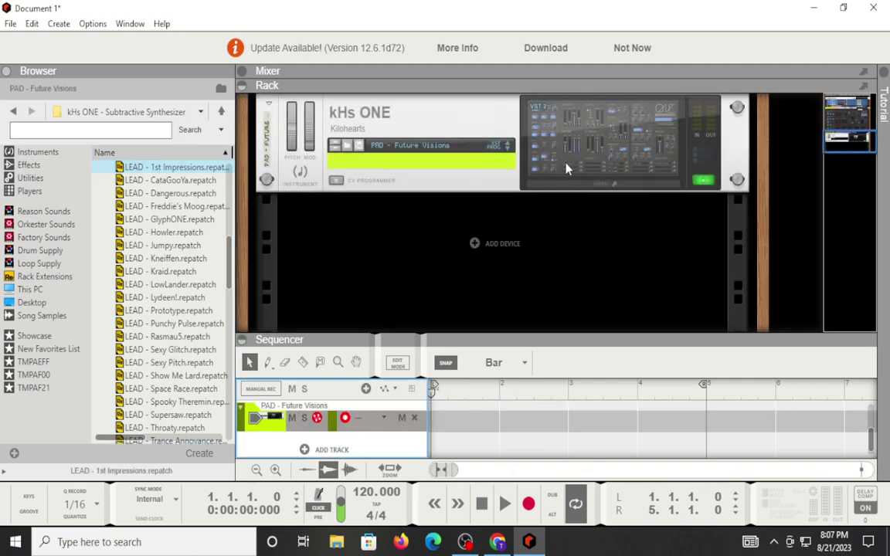
pyautogui.doubleClick(576, 192)
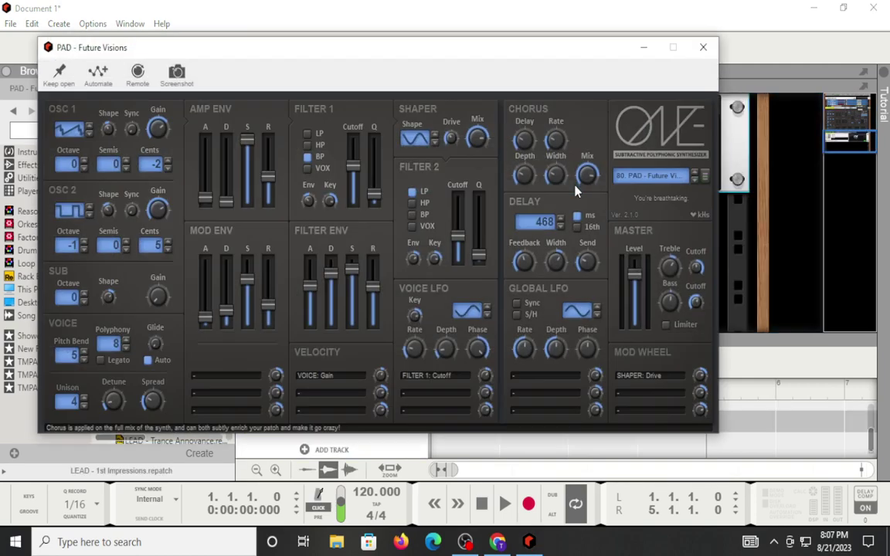
pyautogui.click(664, 177)
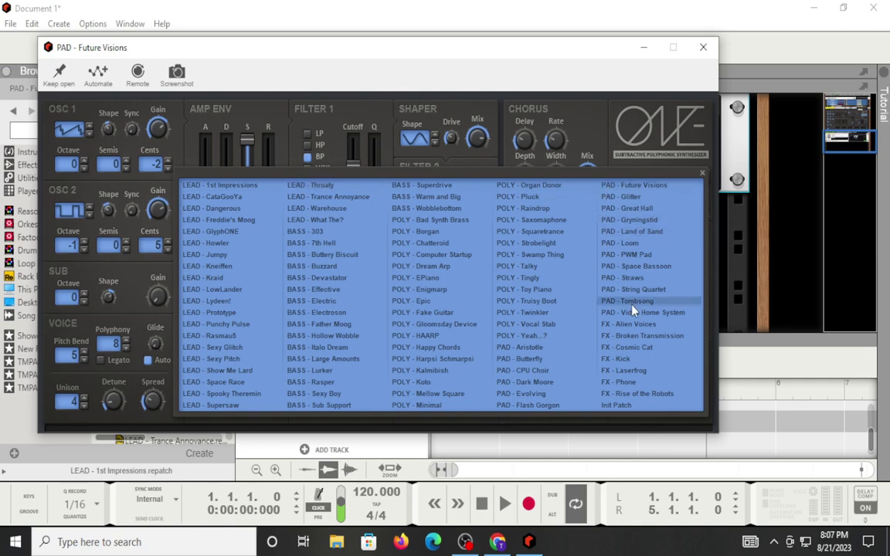
# Close and reopen the kHs ONE preset list, then choose LEAD - 1st Impressions
pyautogui.click(702, 174)
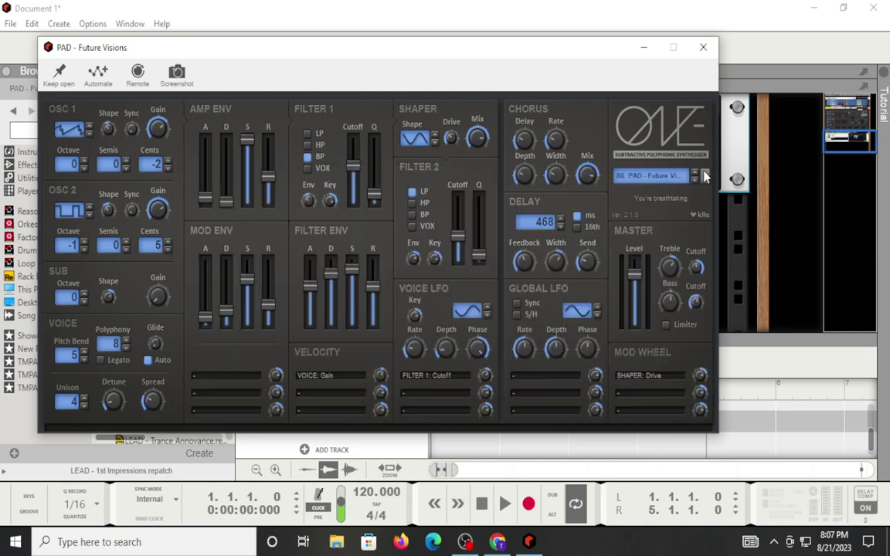
pyautogui.click(641, 177)
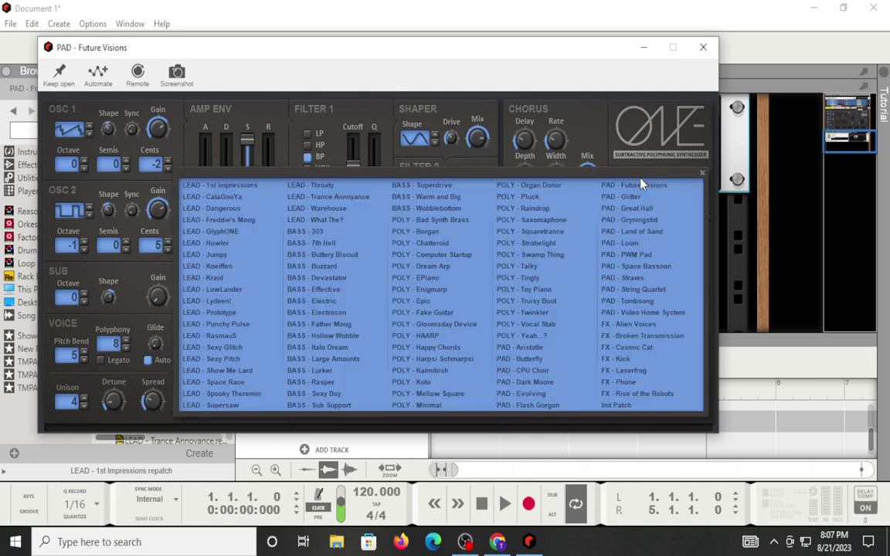
pyautogui.click(224, 185)
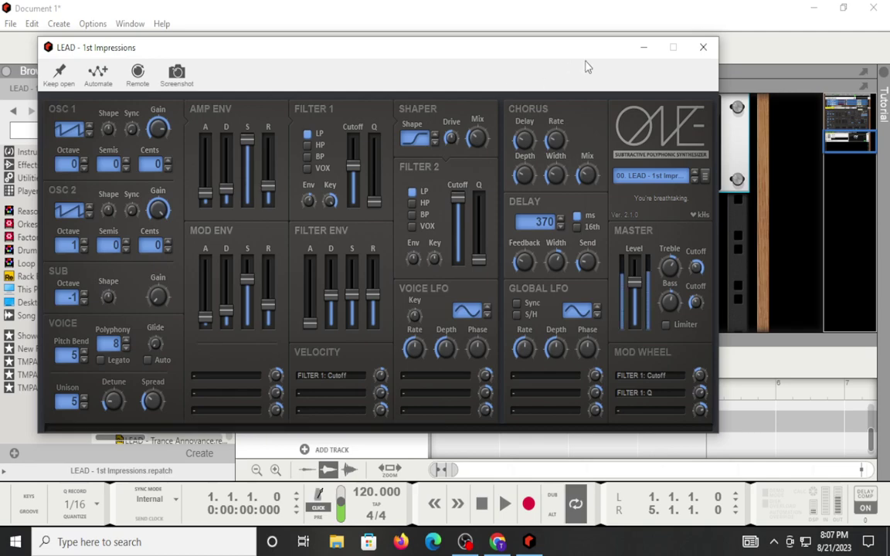
# Minimise the kHs ONE editor and scroll through the rack to view the device showing LEAD - 1st Impressions
pyautogui.click(644, 47)
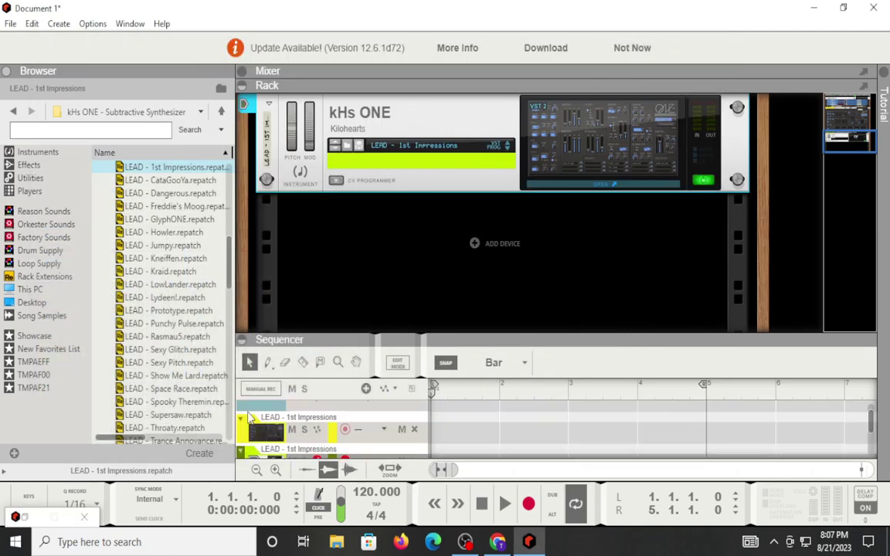
pyautogui.click(258, 441)
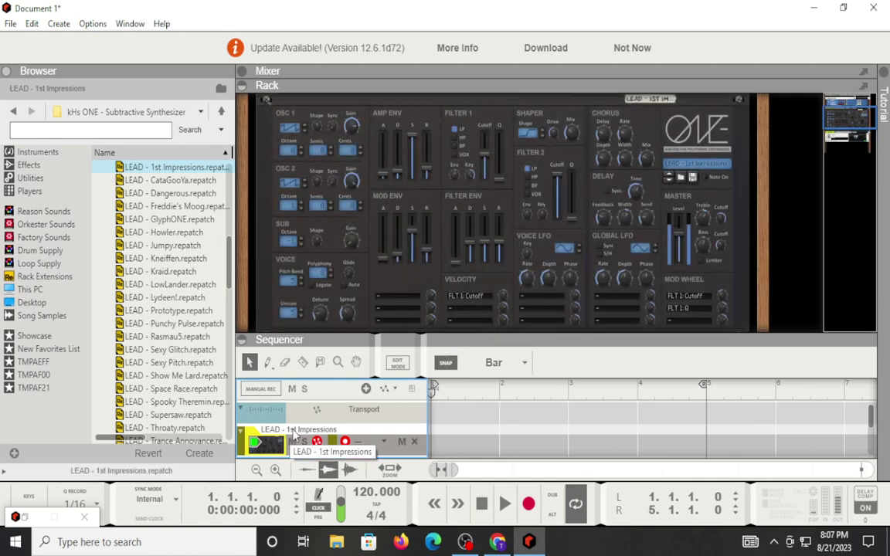
pyautogui.scroll(3, 417, 232)
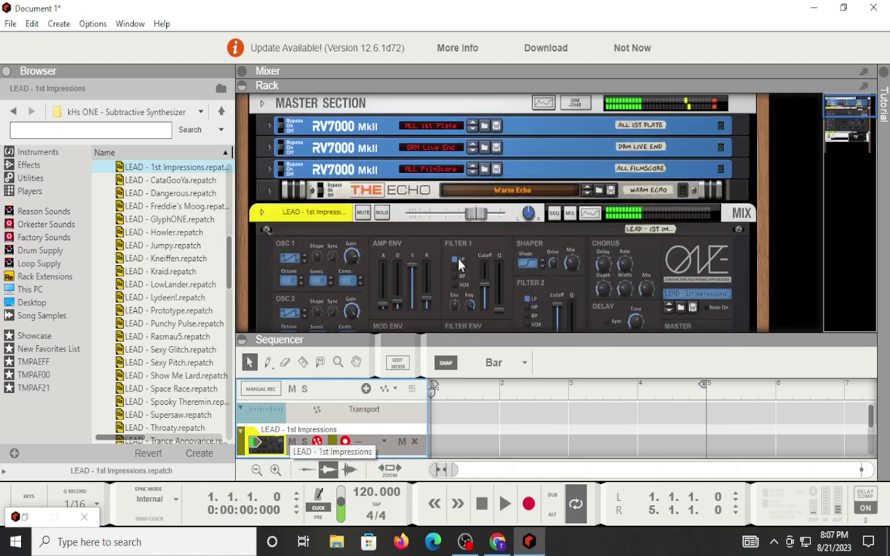
pyautogui.scroll(-5, 507, 252)
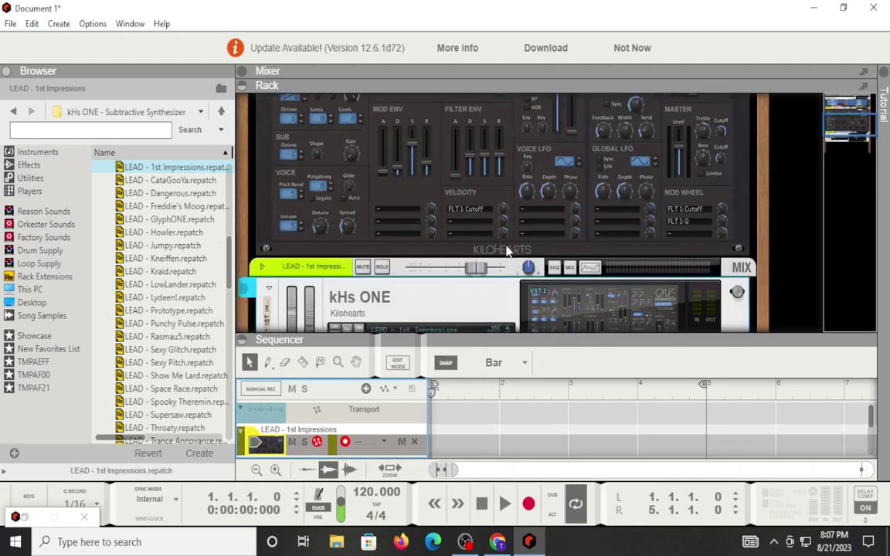
pyautogui.scroll(3, 475, 298)
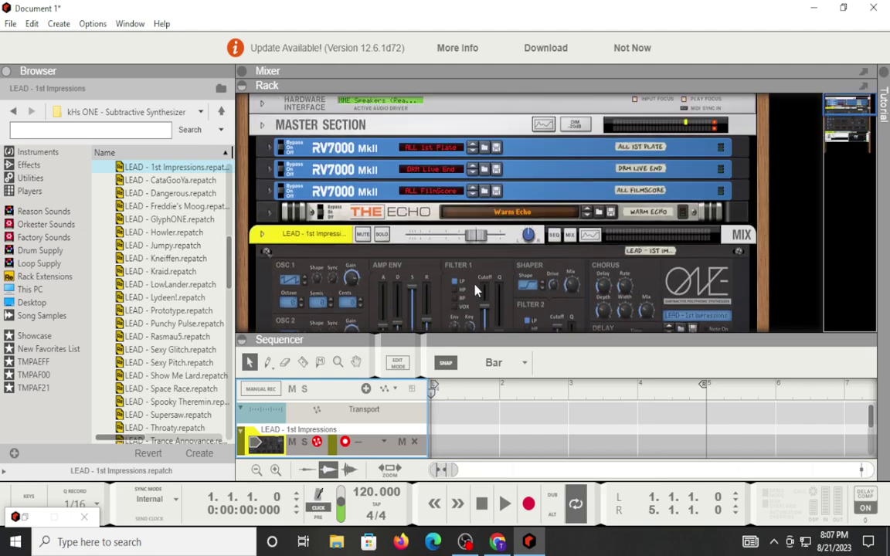
pyautogui.scroll(-4, 475, 294)
pyautogui.scroll(-3, 541, 297)
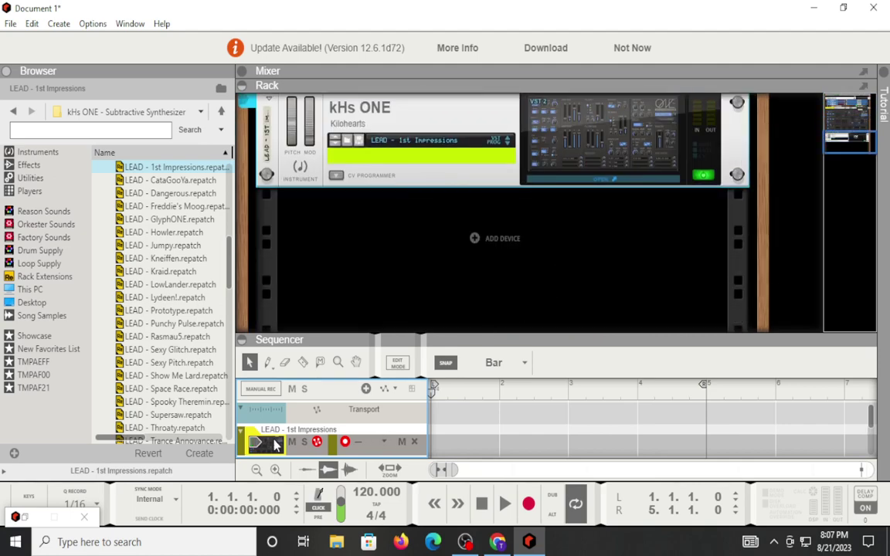
pyautogui.scroll(-1, 272, 414)
pyautogui.scroll(1, 272, 415)
pyautogui.scroll(1, 580, 202)
pyautogui.click(585, 192)
# Open the kHs ONE editor and load 48. POLY - EPiano from its preset list
pyautogui.click(587, 186)
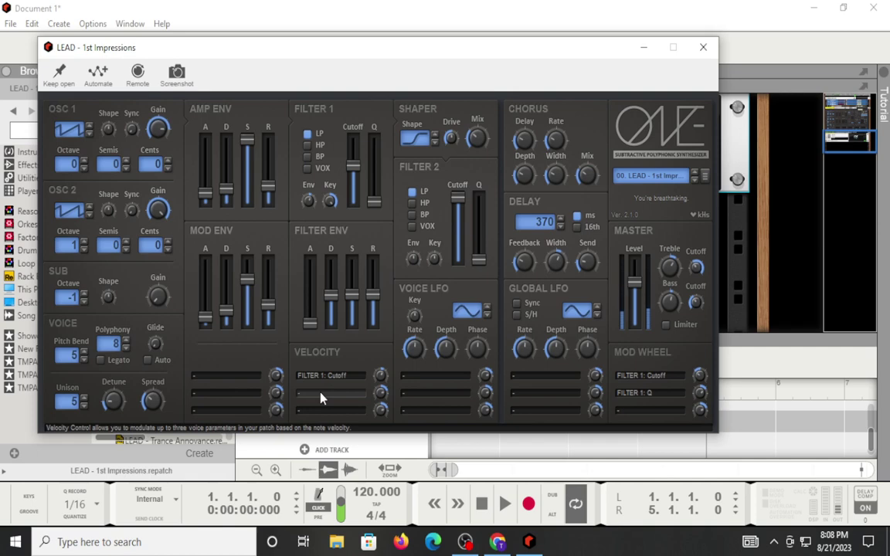
pyautogui.click(647, 176)
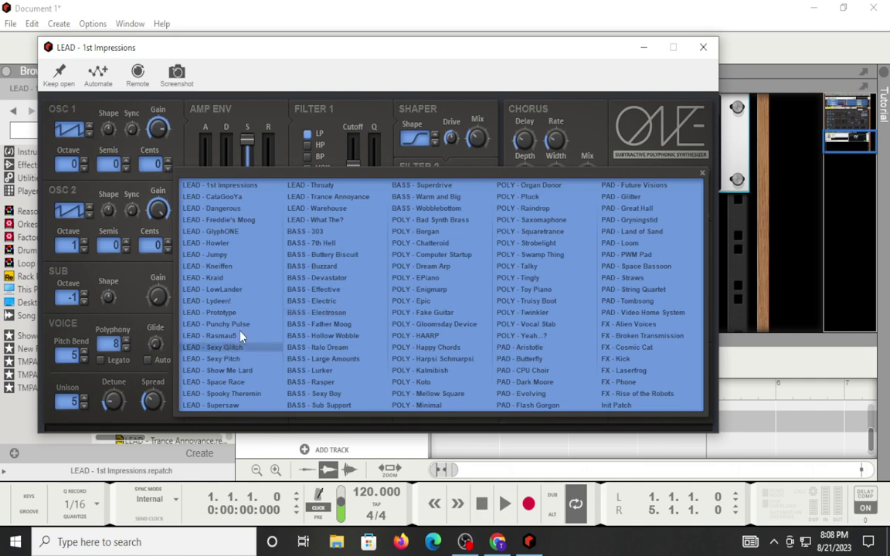
pyautogui.click(430, 282)
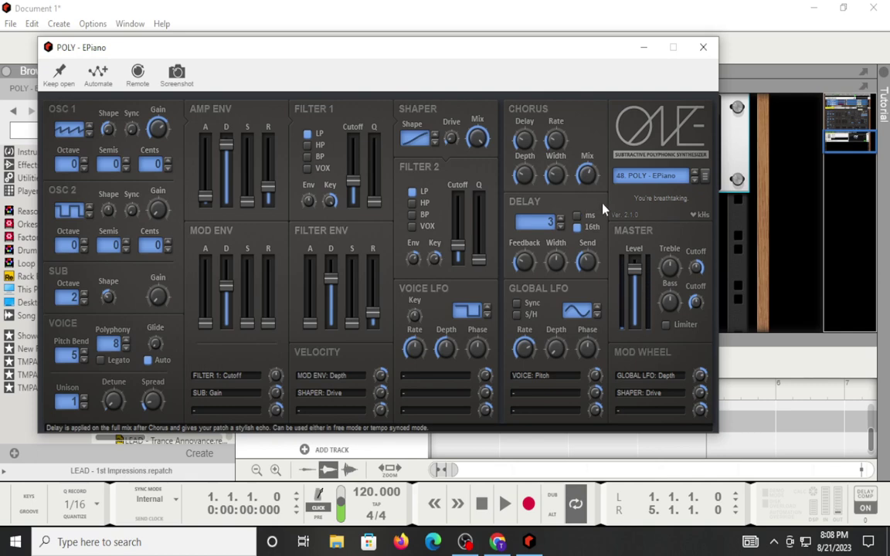
# Pick 17. LEAD - Space Race from the kHs ONE preset list
pyautogui.click(638, 177)
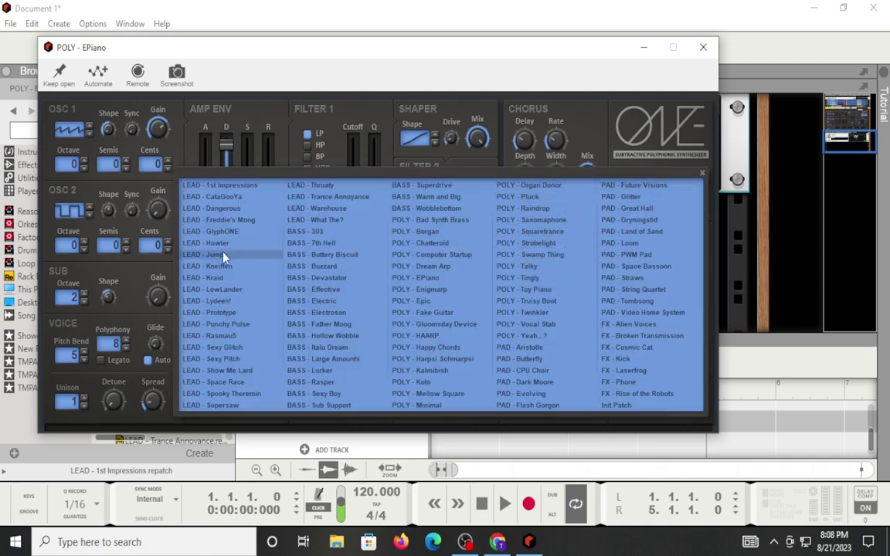
pyautogui.click(258, 382)
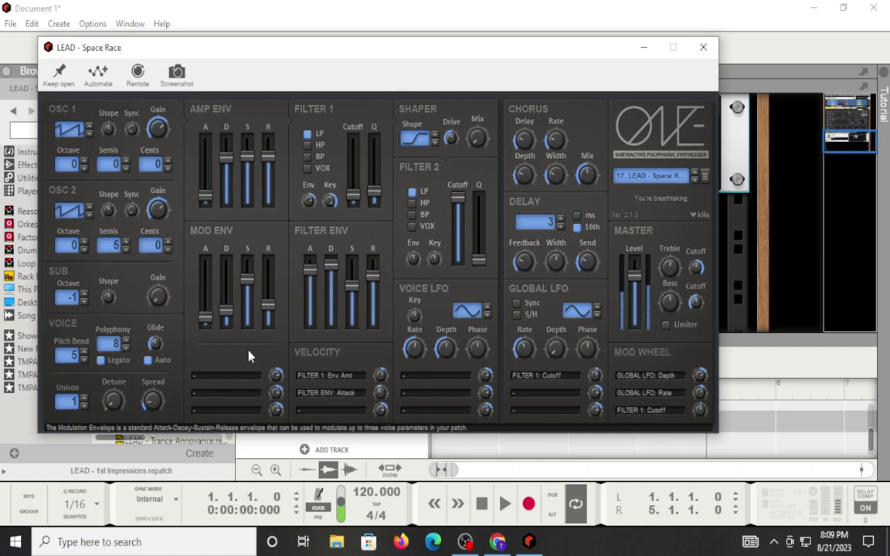
# Load 63. POLY - Saxomaphone, then reopen the preset list
pyautogui.click(653, 180)
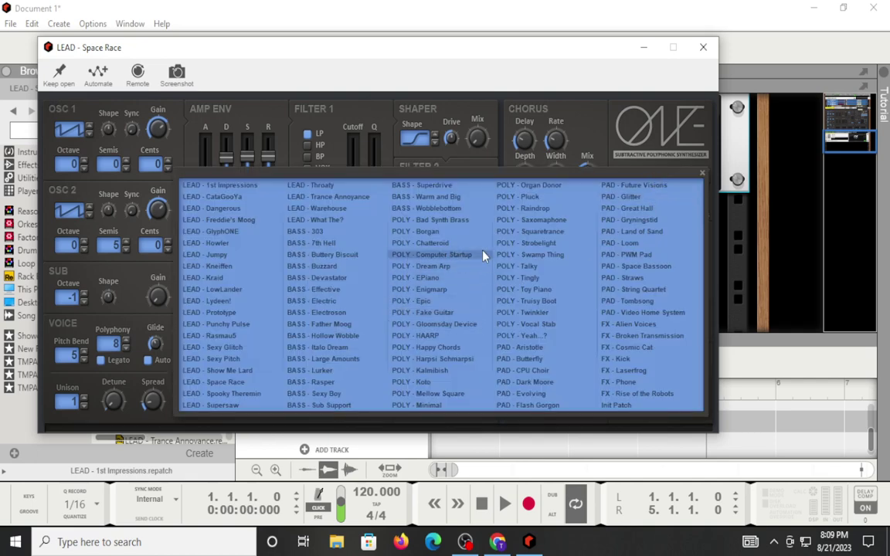
pyautogui.click(567, 221)
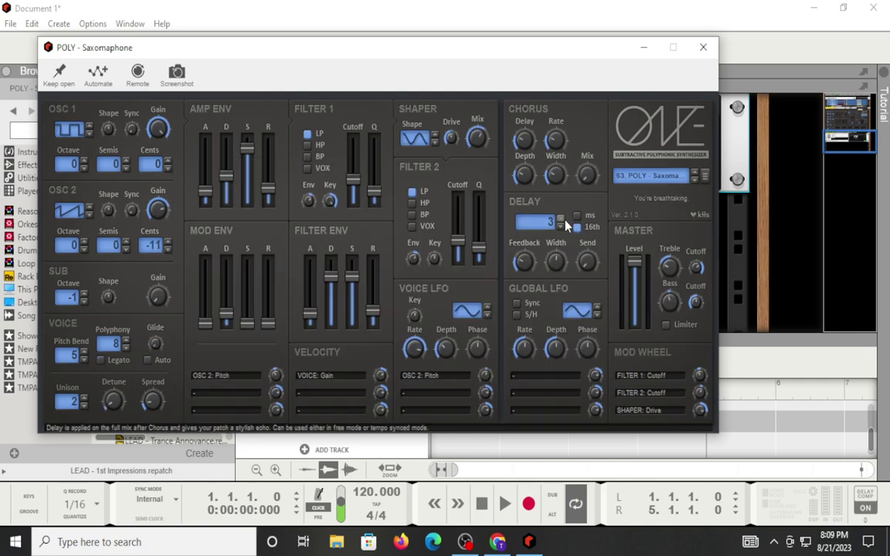
pyautogui.click(663, 185)
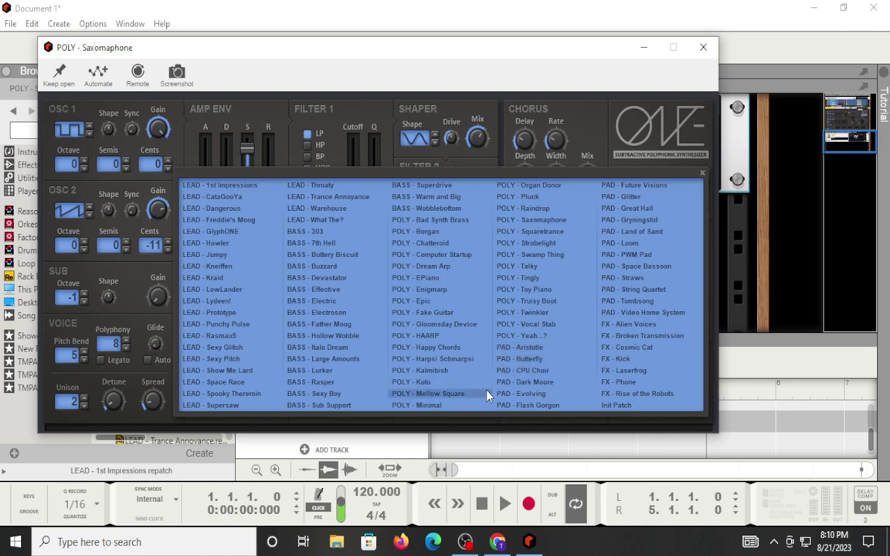
# Load 32. BASS - Father Moog, set its sub octave to -1, and reopen the presets
pyautogui.click(360, 326)
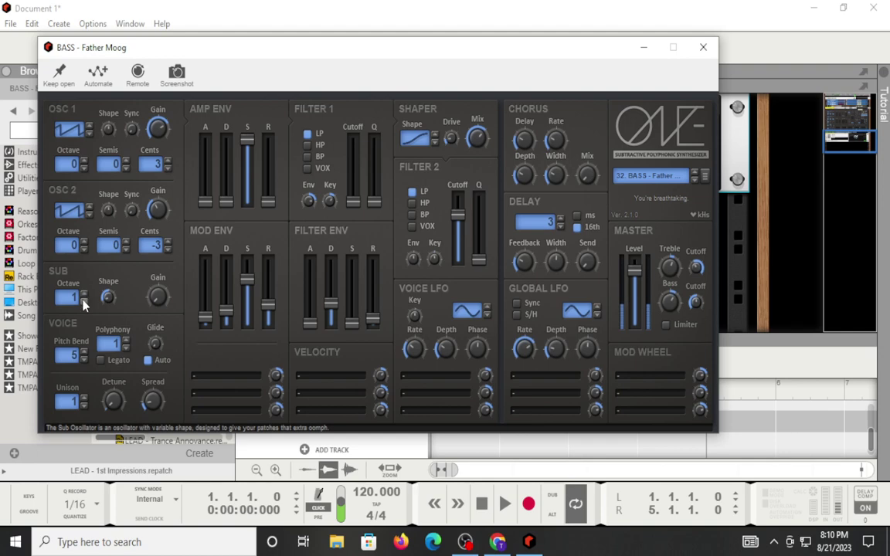
pyautogui.click(83, 303)
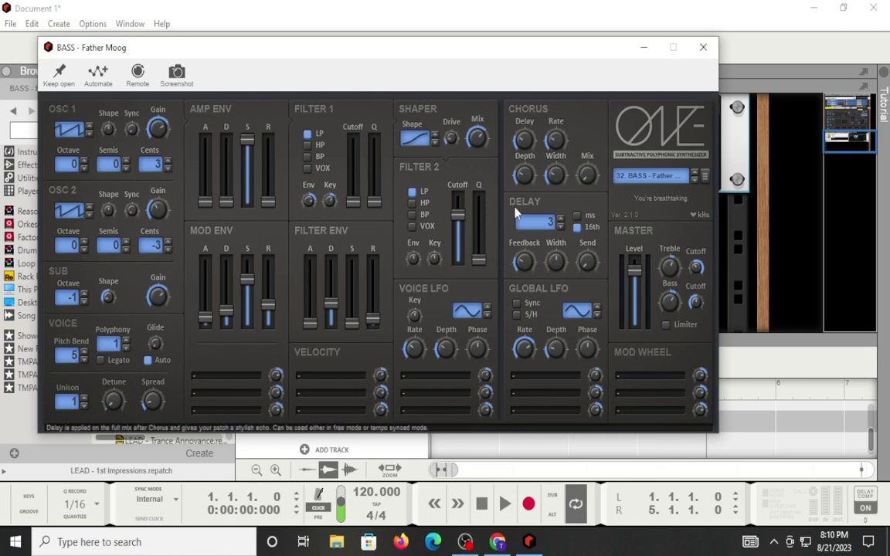
pyautogui.click(646, 176)
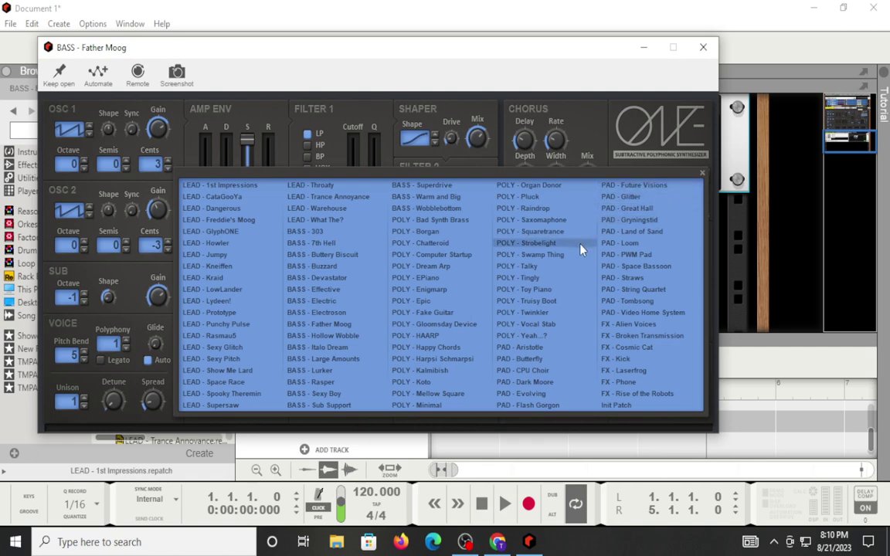
# Load 03. LEAD - Freddie's Moog and reopen the preset list
pyautogui.click(240, 221)
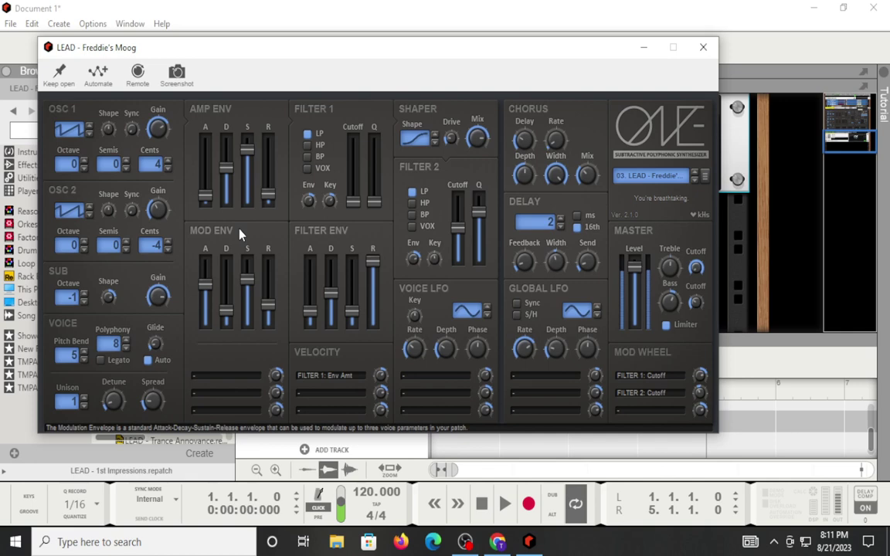
pyautogui.click(653, 176)
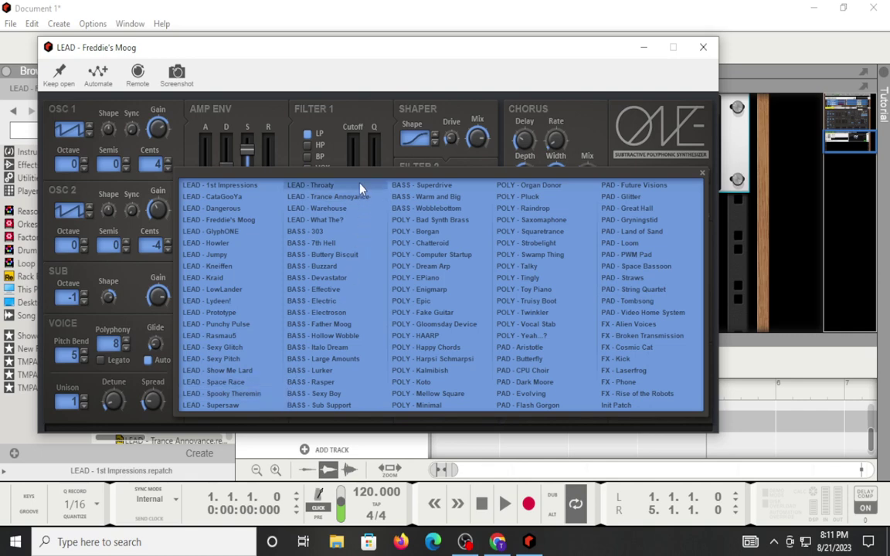
# Load 05. LEAD - Howler and reopen the preset list
pyautogui.click(240, 243)
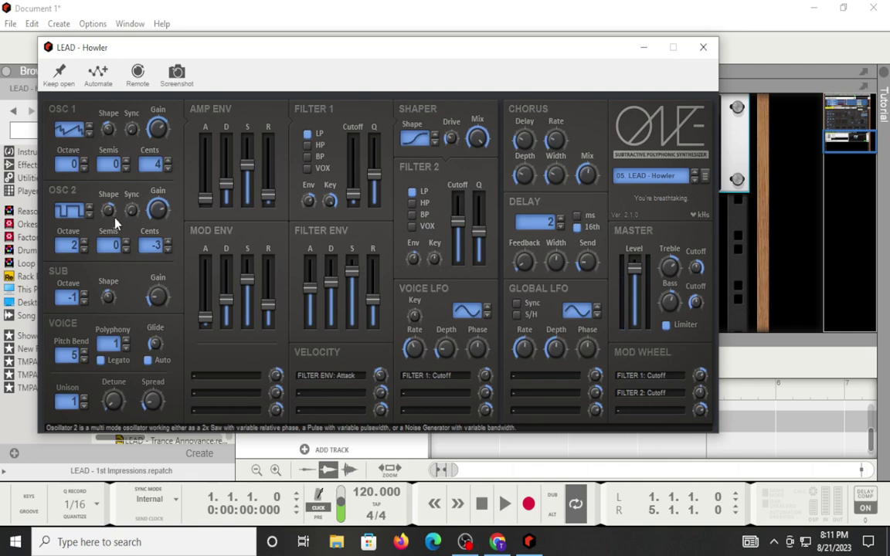
pyautogui.click(651, 177)
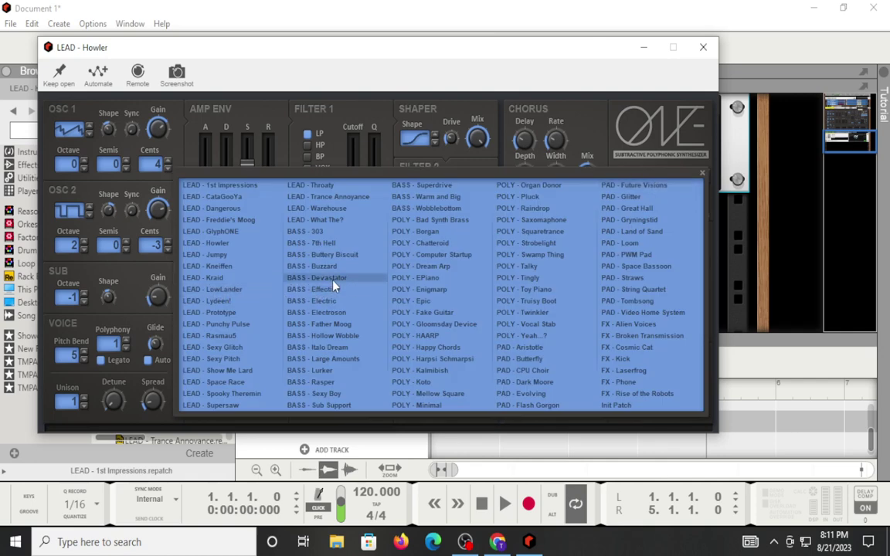
# Load the 25. BASS - 7th Hell preset into kHs ONE, then reopen the full preset list
pyautogui.click(336, 244)
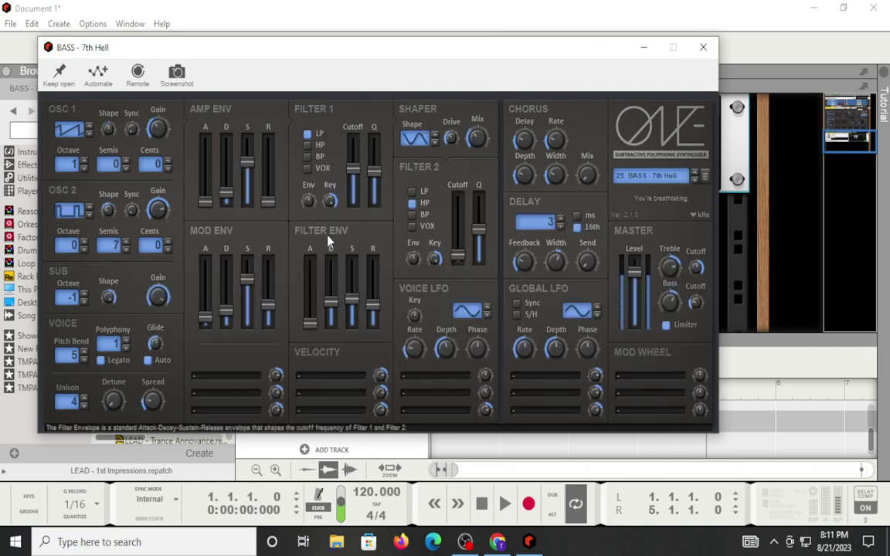
pyautogui.click(669, 178)
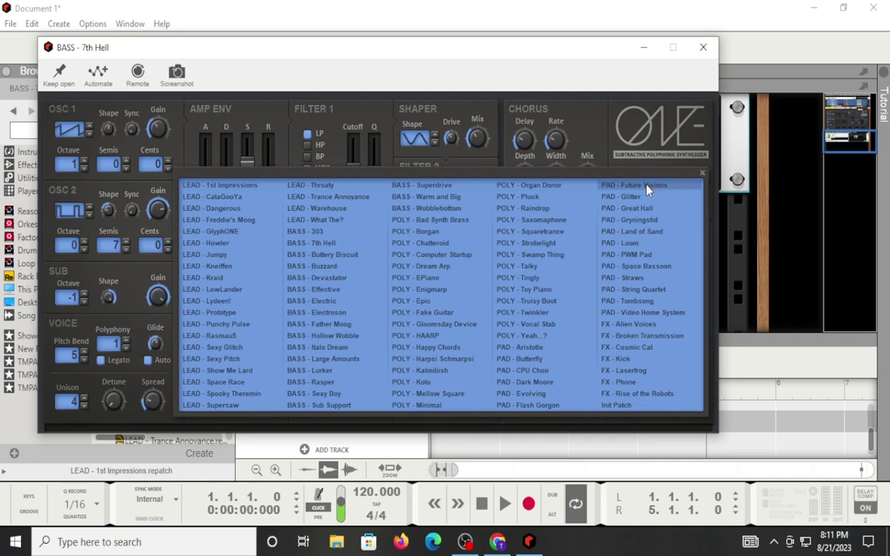
# Load the 84. PAD - Land of Sand preset and nudge the Master Level fader down slightly
pyautogui.click(651, 231)
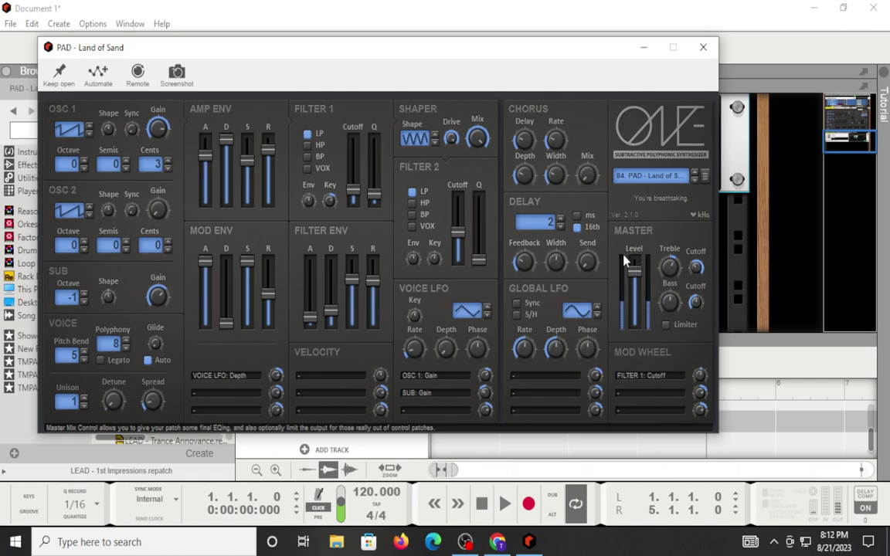
pyautogui.moveTo(636, 270); pyautogui.dragTo(636, 284)
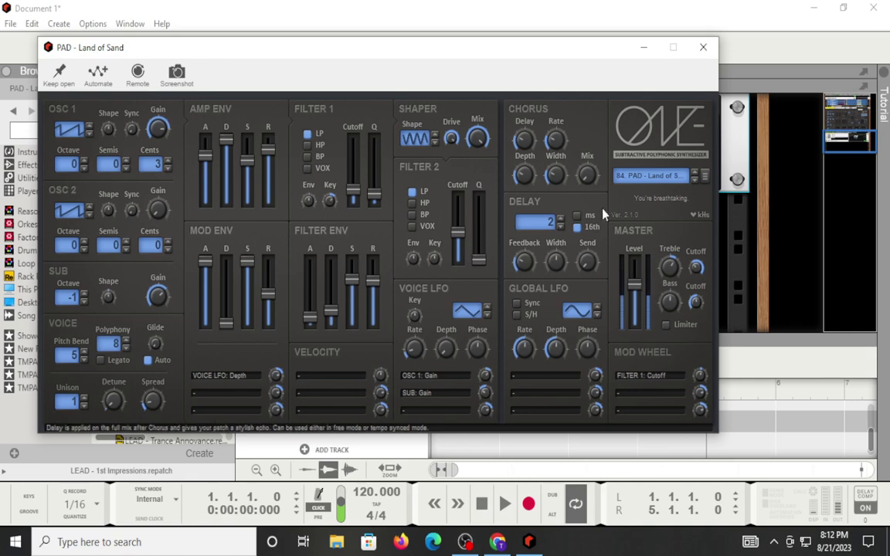
pyautogui.moveTo(270, 156)
pyautogui.moveTo(271, 156); pyautogui.dragTo(269, 176)
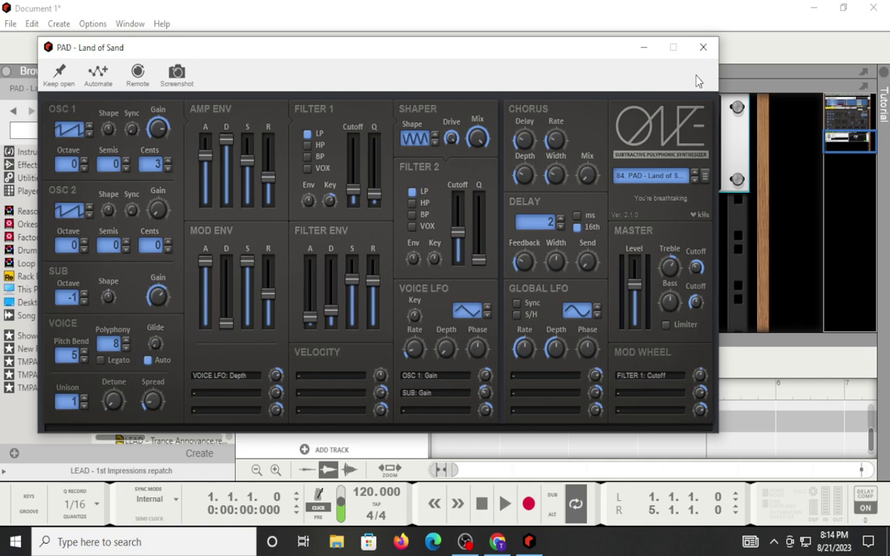
# Minimize the kHs ONE window and search the Effects browser for 'kilo', scrolling the results
pyautogui.click(641, 49)
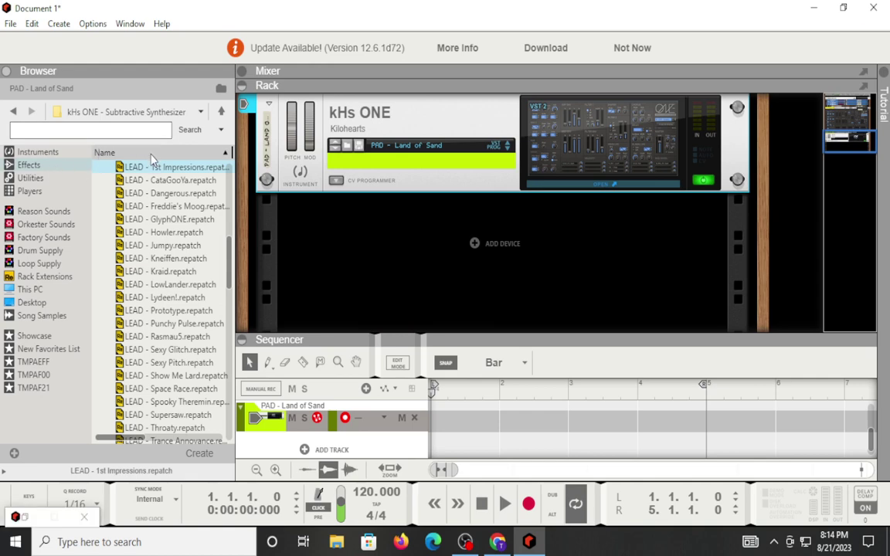
pyautogui.click(108, 132)
pyautogui.write('kilo')
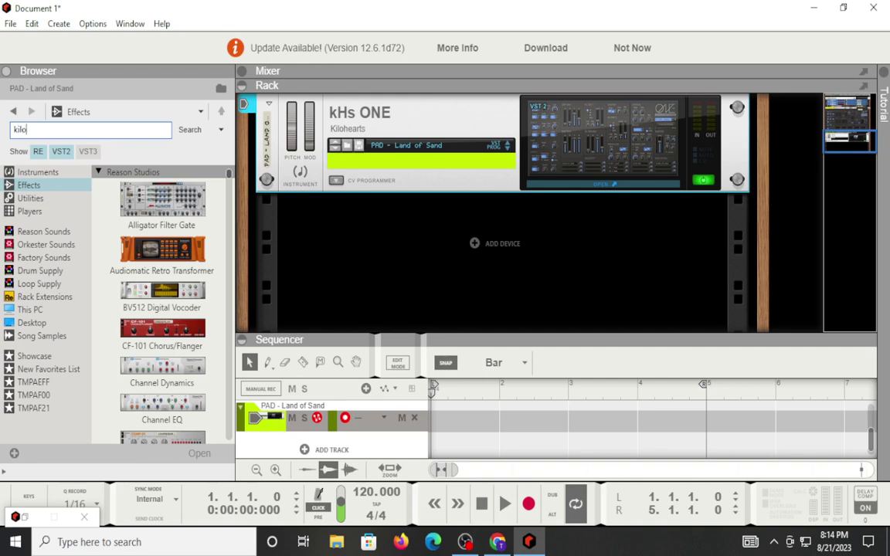
pyautogui.press('Return')
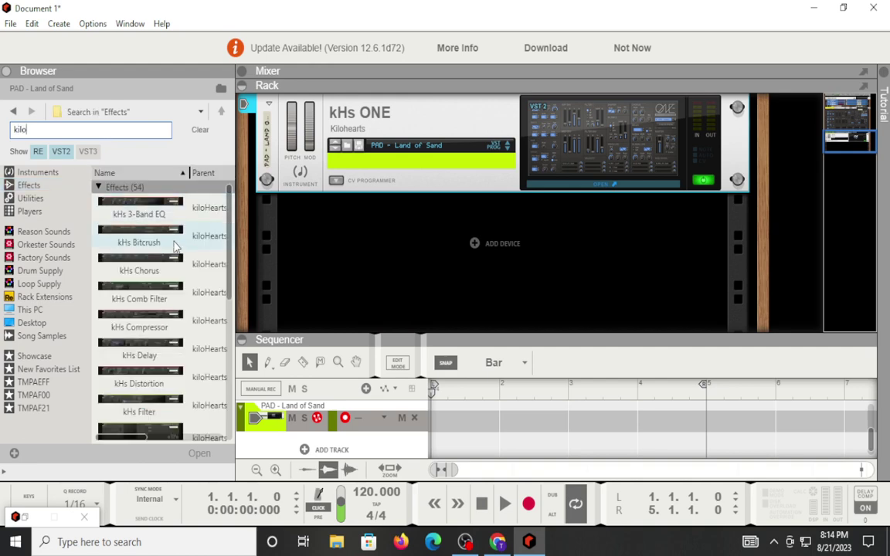
pyautogui.scroll(-5, 174, 251)
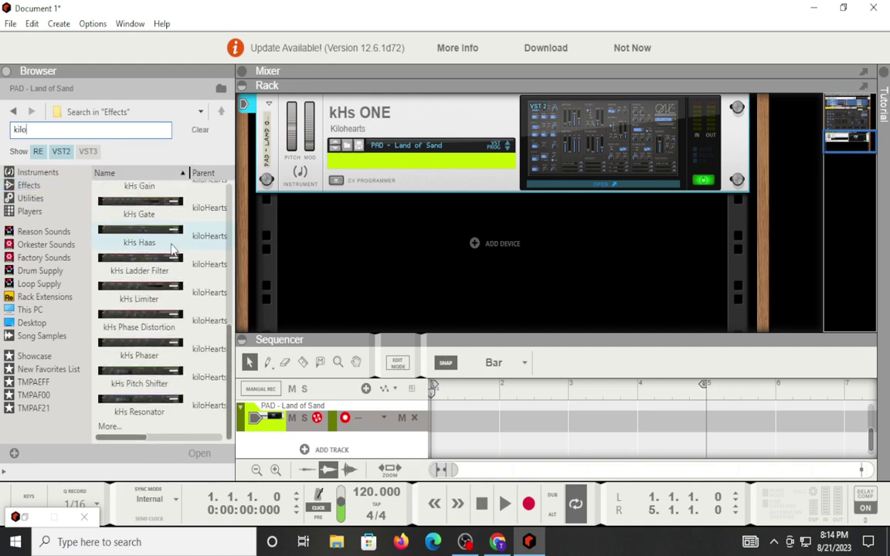
pyautogui.scroll(5, 170, 239)
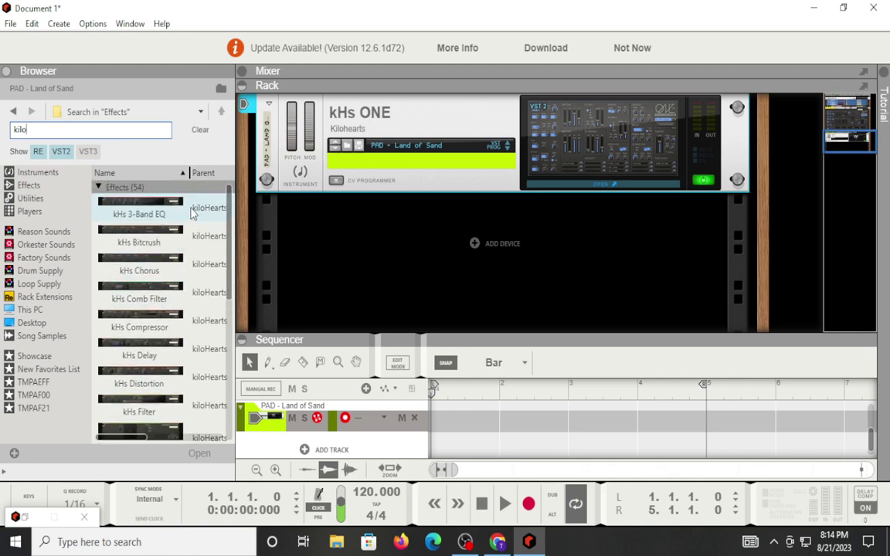
pyautogui.scroll(-3, 186, 287)
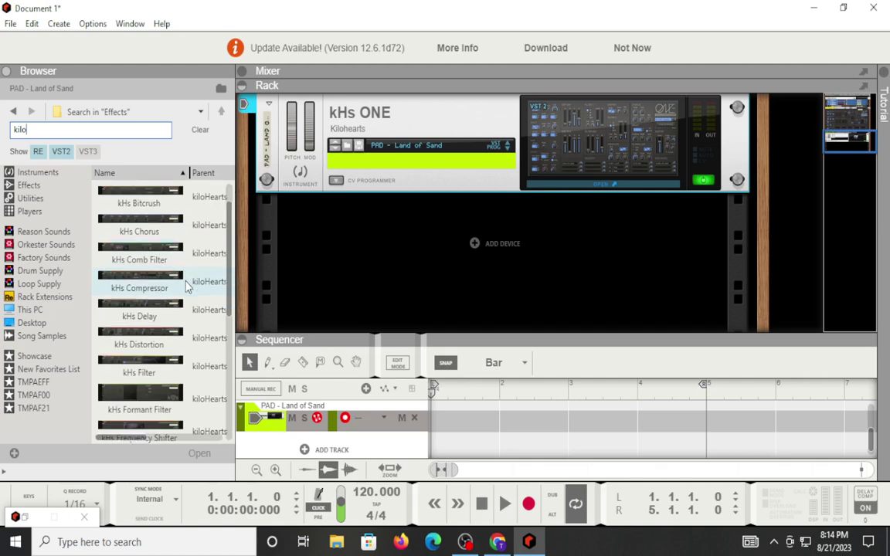
pyautogui.scroll(-3, 186, 287)
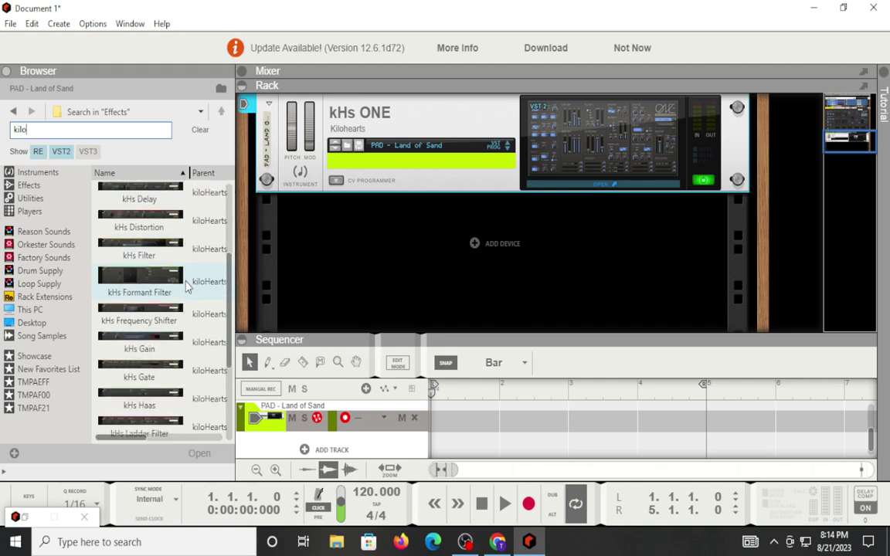
pyautogui.scroll(-3, 185, 288)
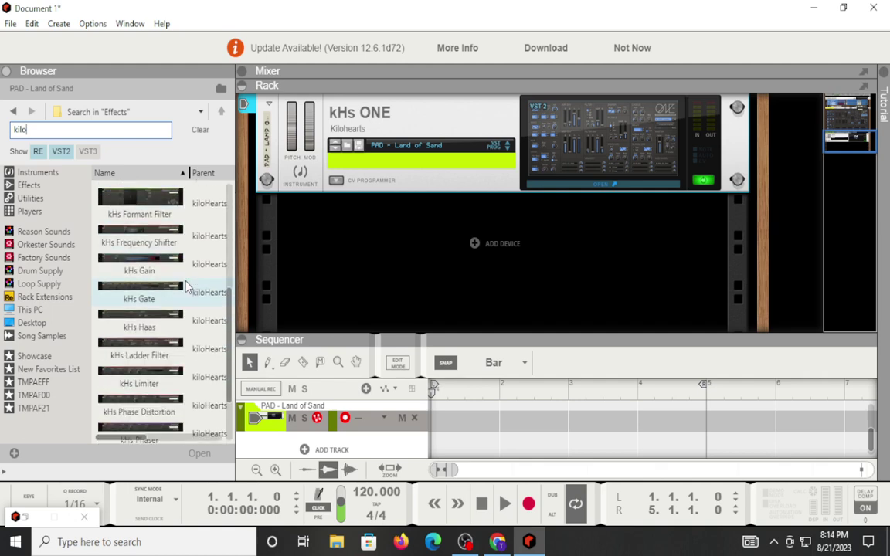
pyautogui.scroll(-3, 185, 287)
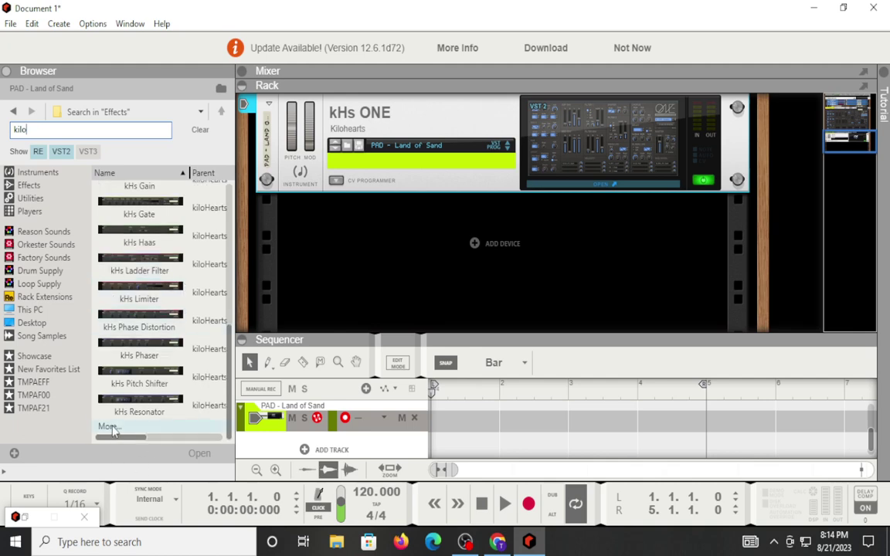
# Expand the results with More... to list all 54 kiloHearts effects, toggling the VST2 filter off and on
pyautogui.click(109, 430)
pyautogui.scroll(-6, 154, 288)
pyautogui.scroll(-1, 155, 288)
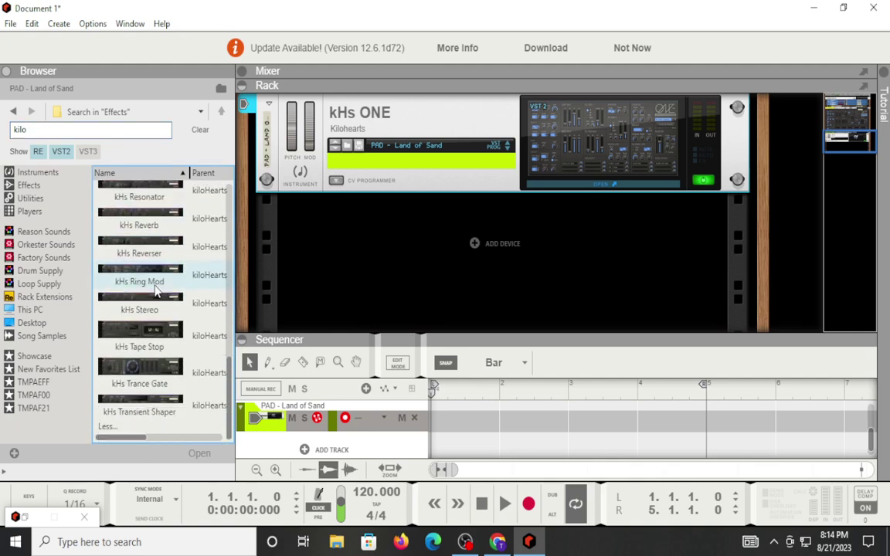
pyautogui.click(60, 152)
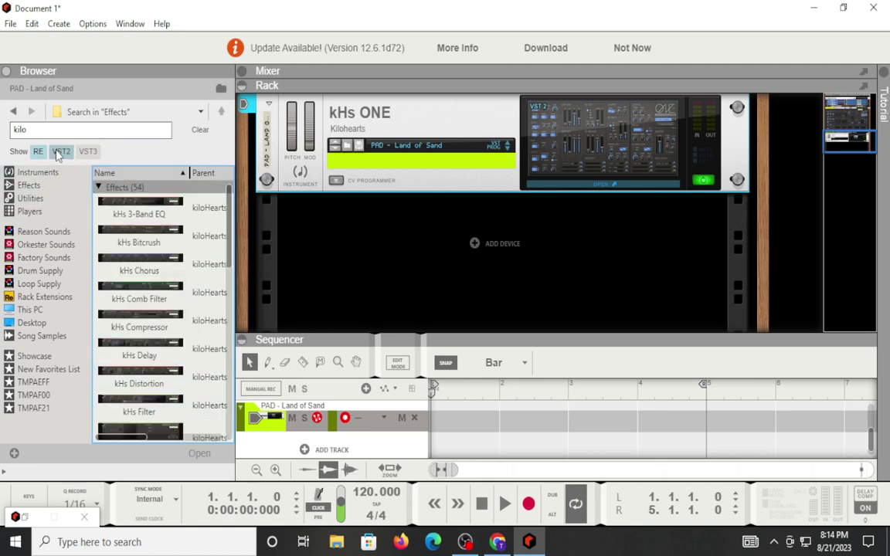
pyautogui.click(60, 152)
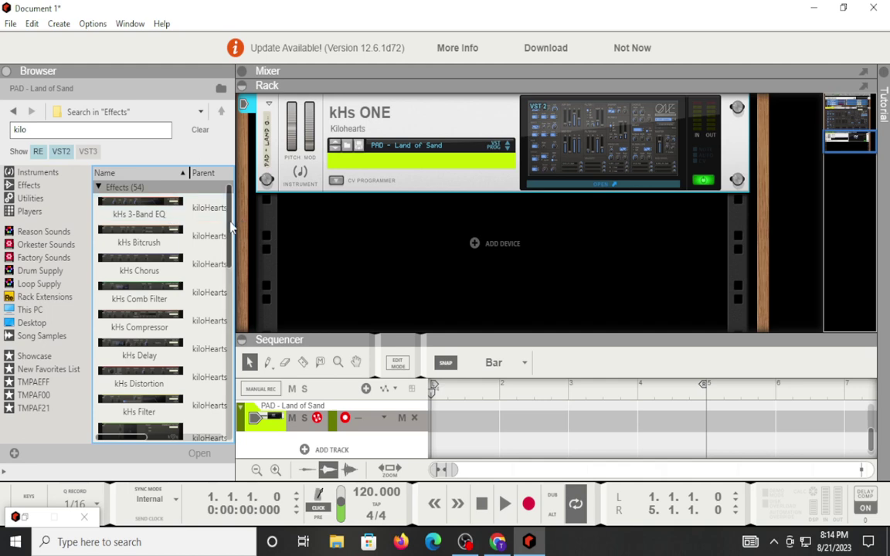
pyautogui.moveTo(229, 216); pyautogui.dragTo(229, 396)
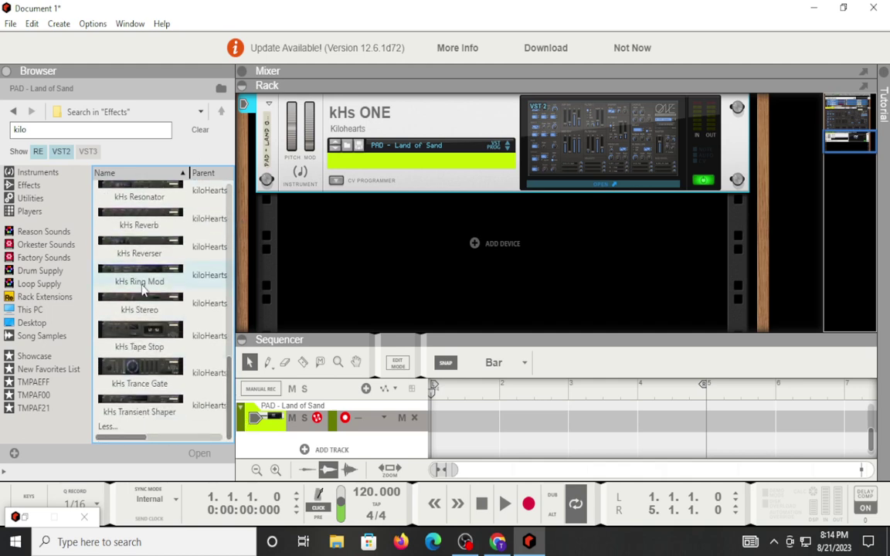
# Turn on the VST3 filter and scroll through the combined kiloHearts Rack Extension and VST results
pyautogui.click(88, 152)
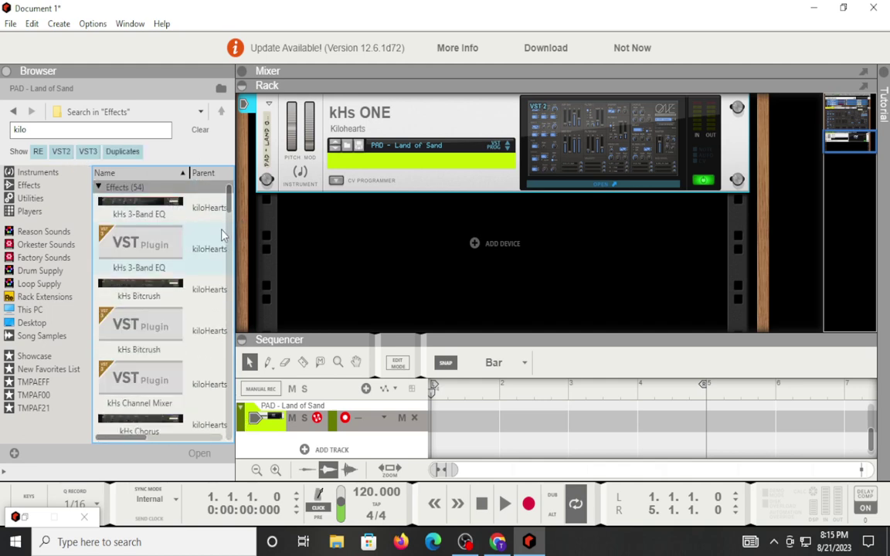
pyautogui.scroll(-3, 182, 230)
pyautogui.scroll(-15, 182, 230)
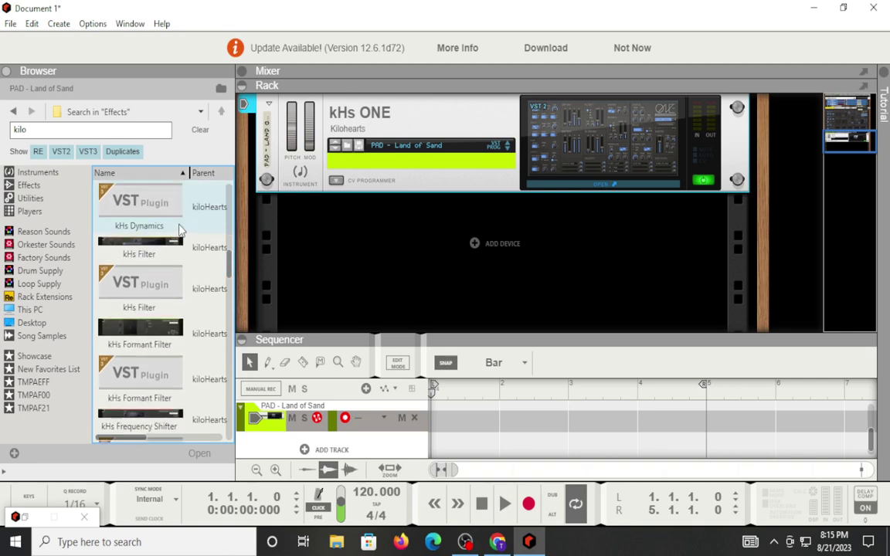
pyautogui.scroll(-4, 178, 225)
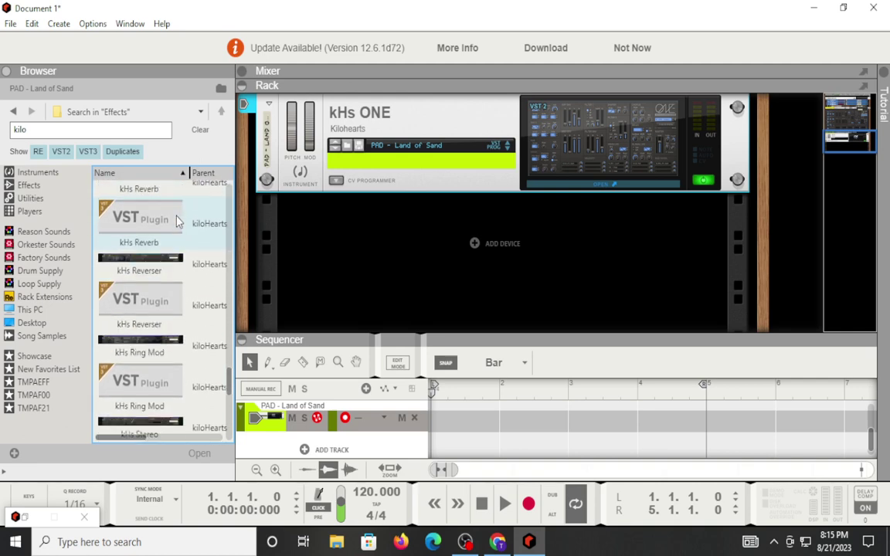
pyautogui.scroll(-3, 176, 220)
pyautogui.scroll(-2, 176, 221)
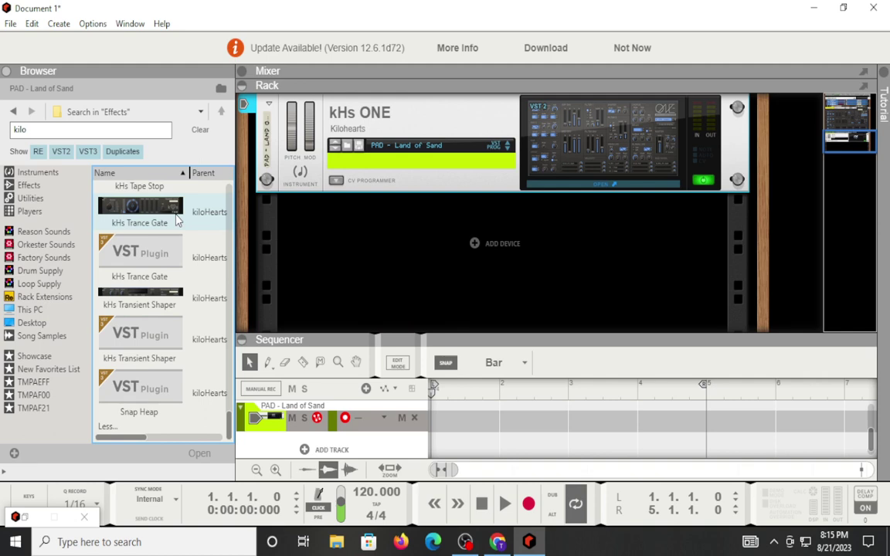
pyautogui.scroll(10, 176, 222)
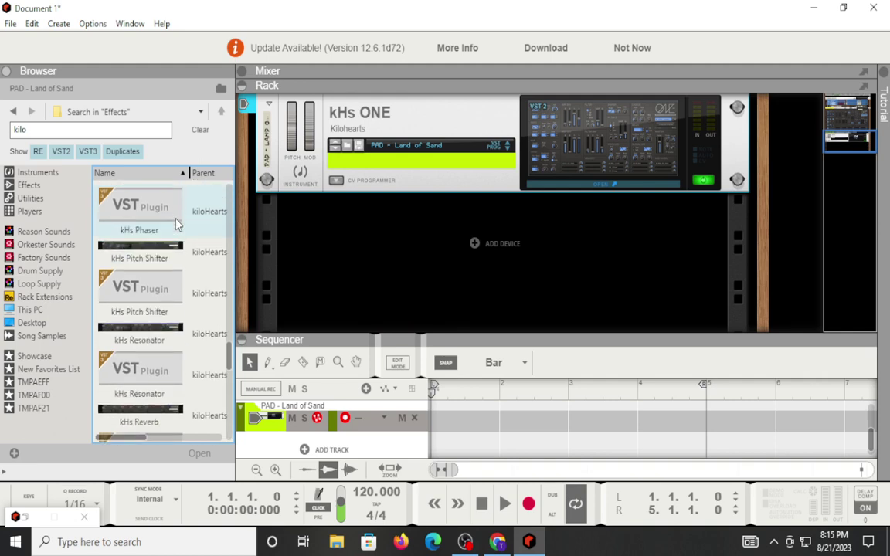
pyautogui.scroll(10, 176, 225)
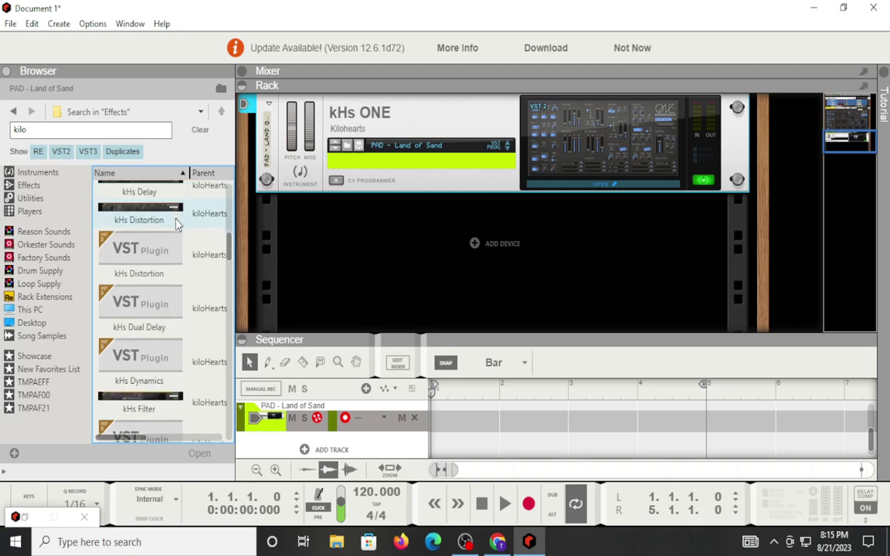
pyautogui.scroll(5, 176, 223)
pyautogui.scroll(-9, 176, 223)
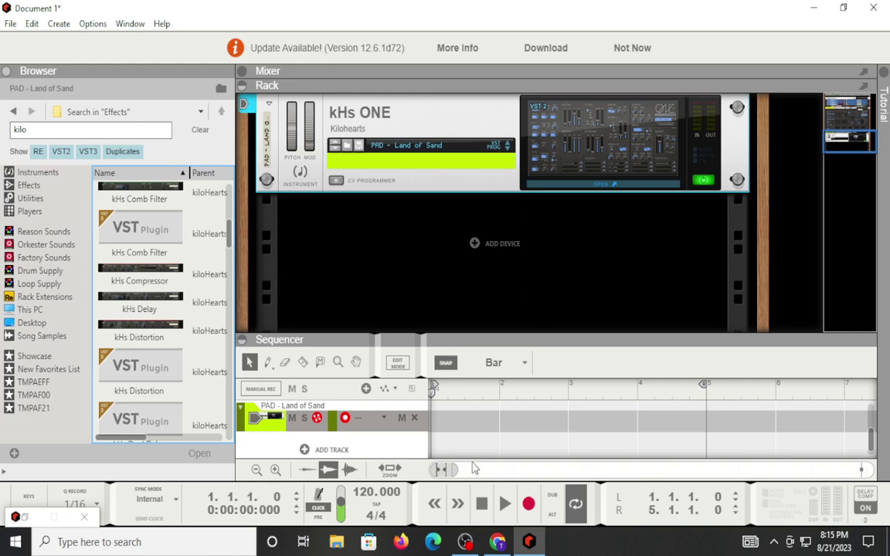
pyautogui.moveTo(464, 542)
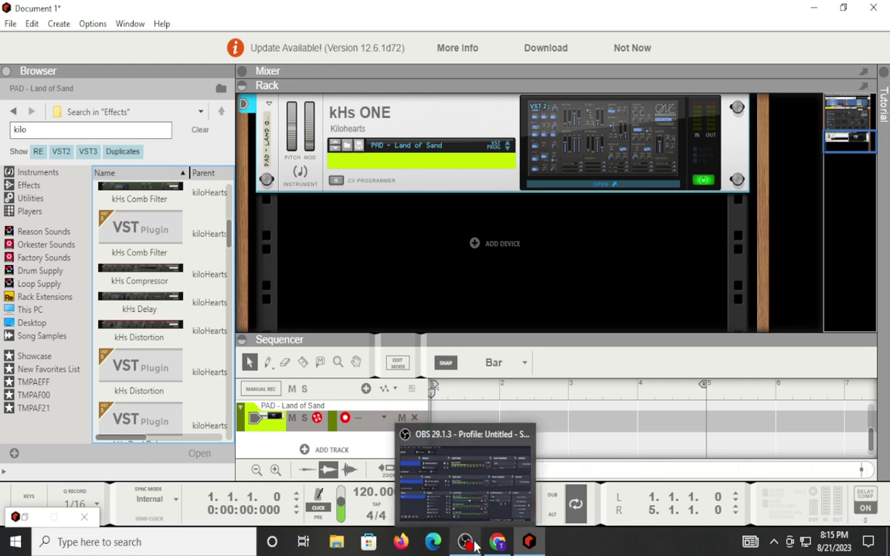